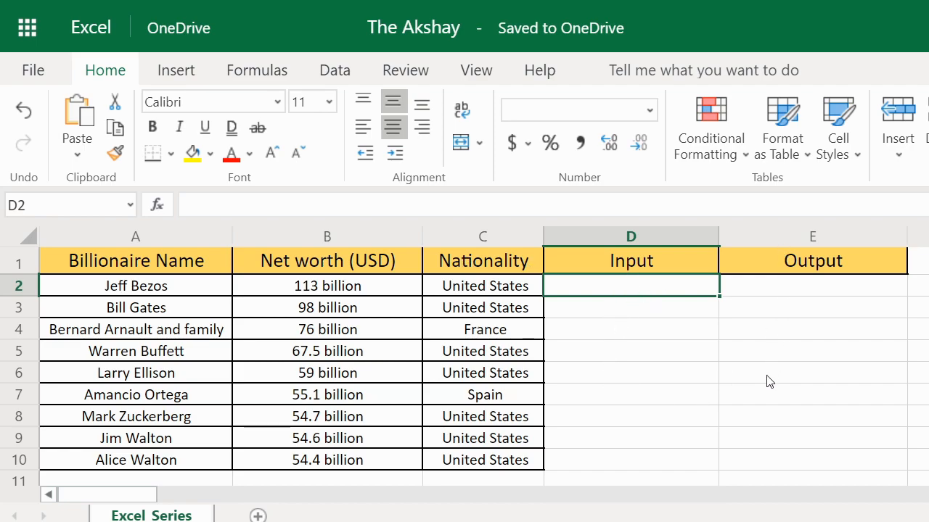
- Copy the name Bill Gates from cell A3 into input cell D2
{"action": "left_click", "coordinate": [179, 313]}
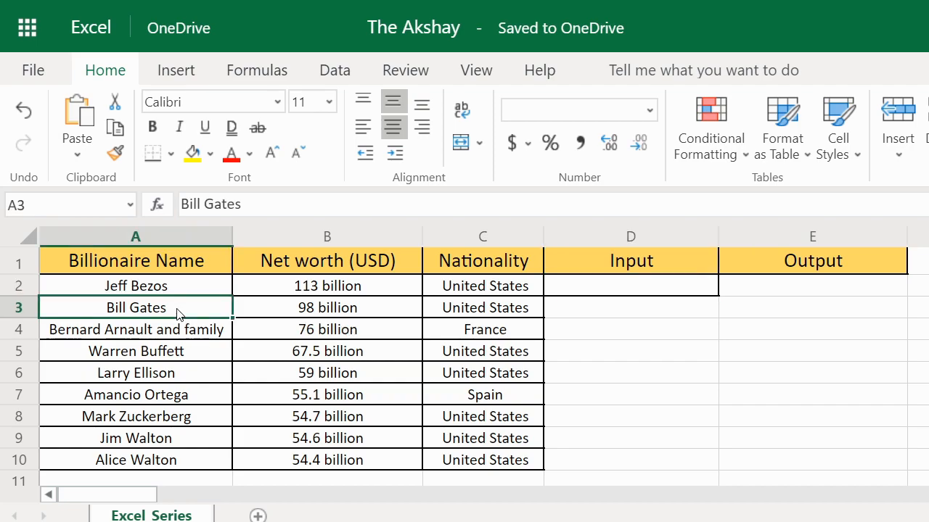
{"action": "key", "text": "ctrl+c"}
{"action": "left_click", "coordinate": [649, 290]}
{"action": "left_click", "coordinate": [235, 200]}
{"action": "key", "text": "ctrl+v"}
{"action": "key", "text": "Return"}
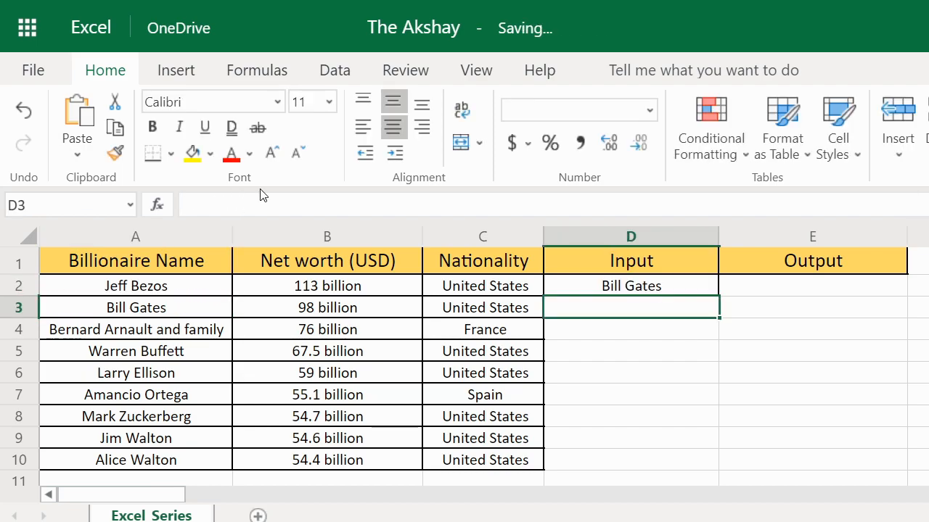
- In output cell E2, enter =XLOOKUP(D2,A2:A10,B2:B10) to return the net worth for the name in D2
{"action": "left_click", "coordinate": [804, 291]}
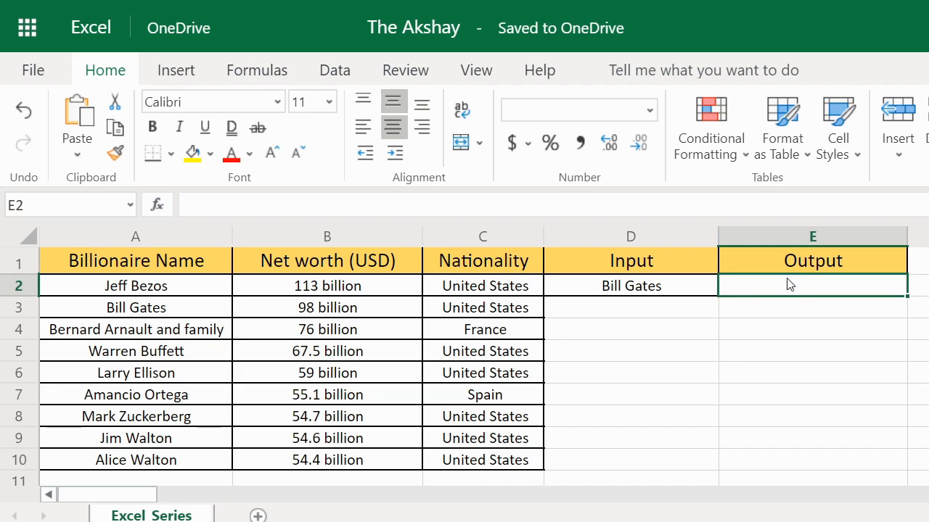
{"action": "left_click", "coordinate": [252, 211]}
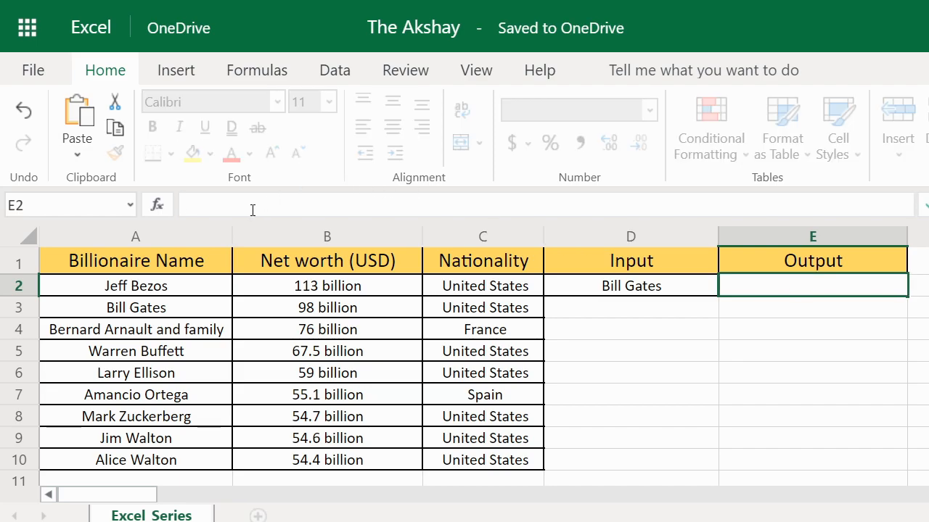
{"action": "type", "text": "=xlo"}
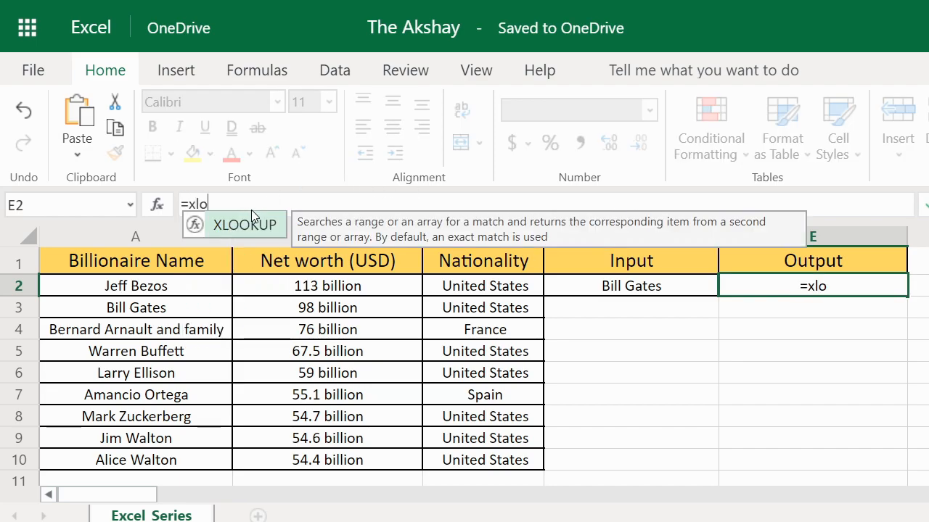
{"action": "key", "text": "Tab"}
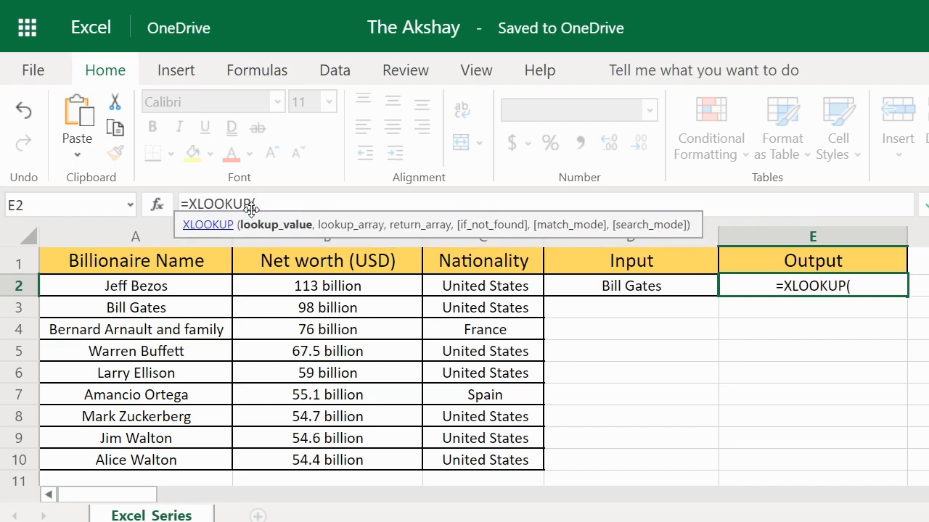
{"action": "left_click", "coordinate": [628, 292]}
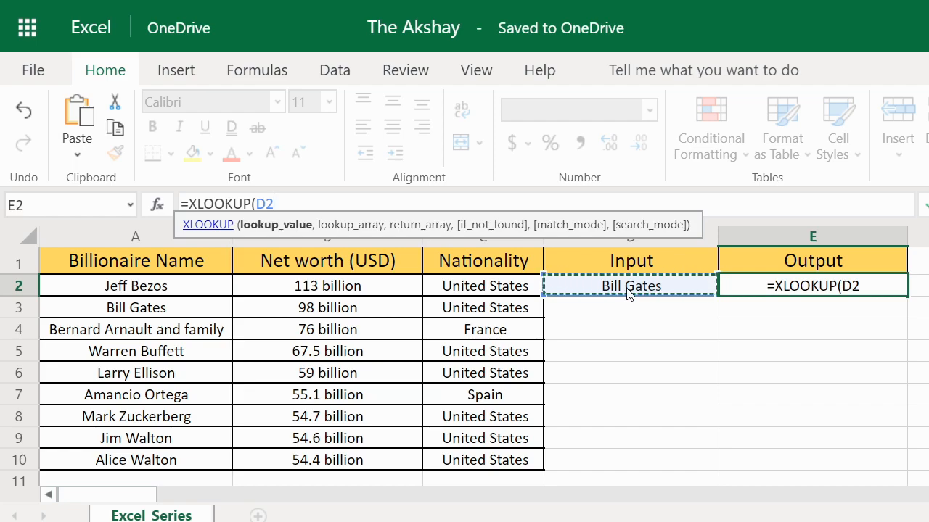
{"action": "type", "text": ","}
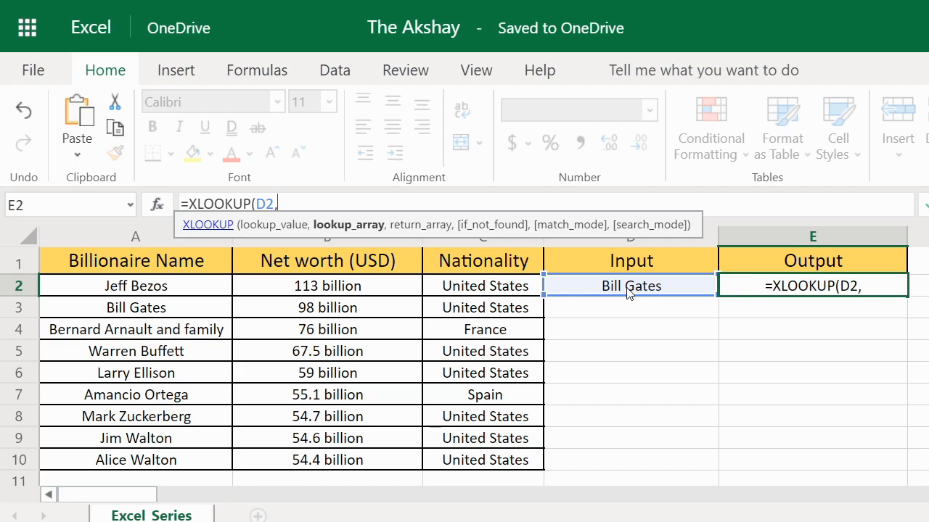
{"action": "left_click_drag", "start_coordinate": [171, 288], "coordinate": [159, 460]}
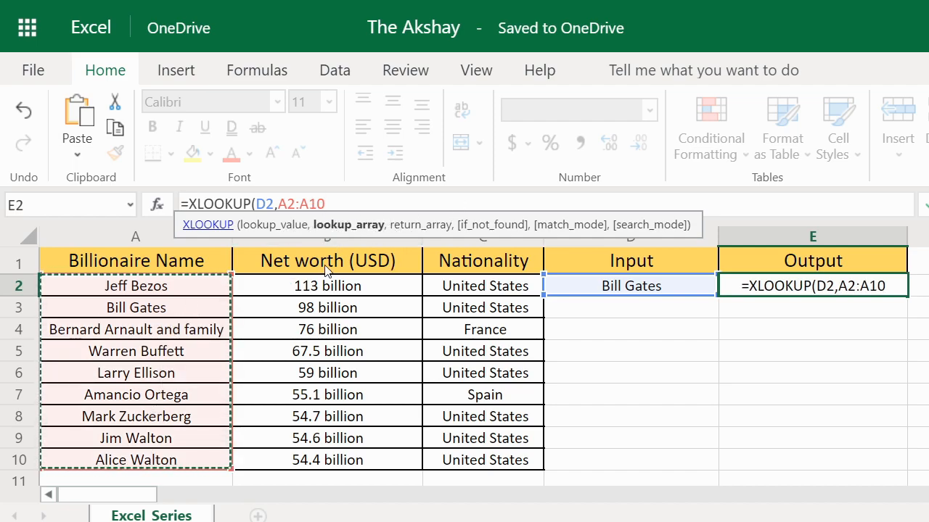
{"action": "type", "text": ","}
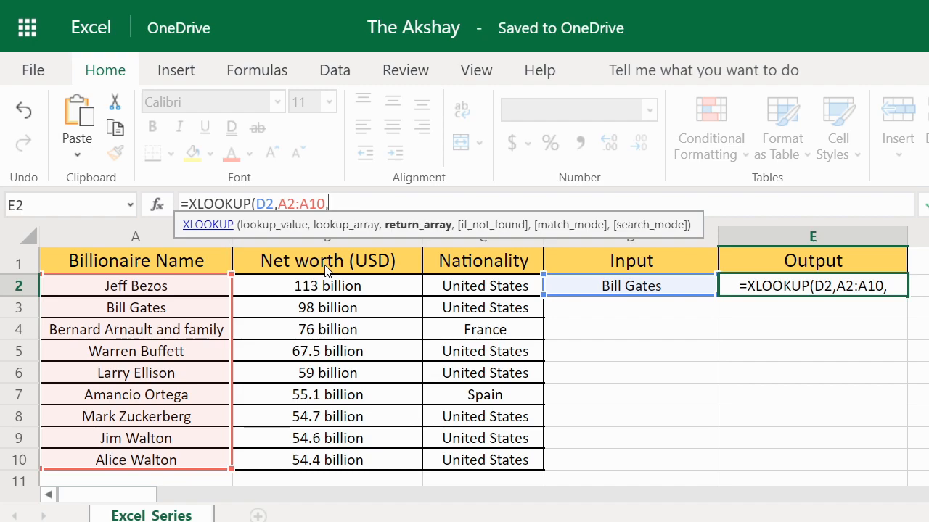
{"action": "left_click_drag", "start_coordinate": [320, 293], "coordinate": [303, 461]}
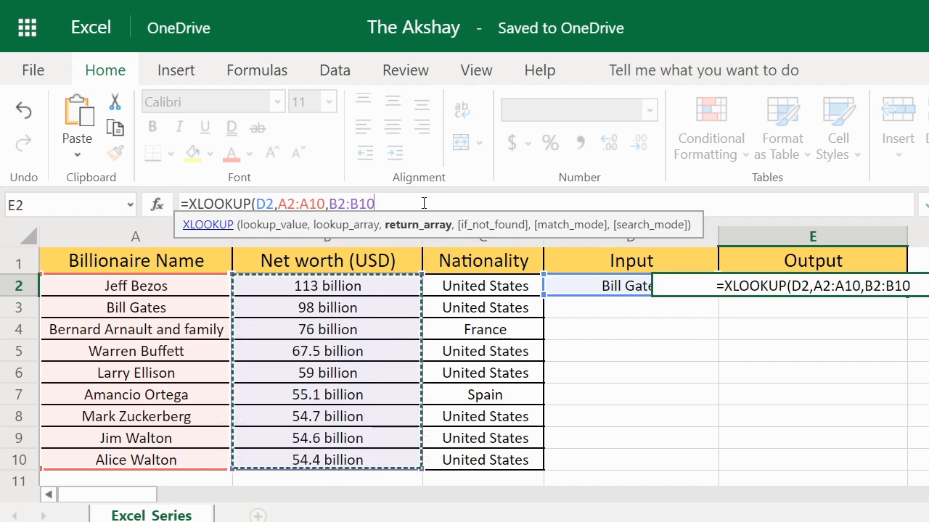
{"action": "key", "text": "Return"}
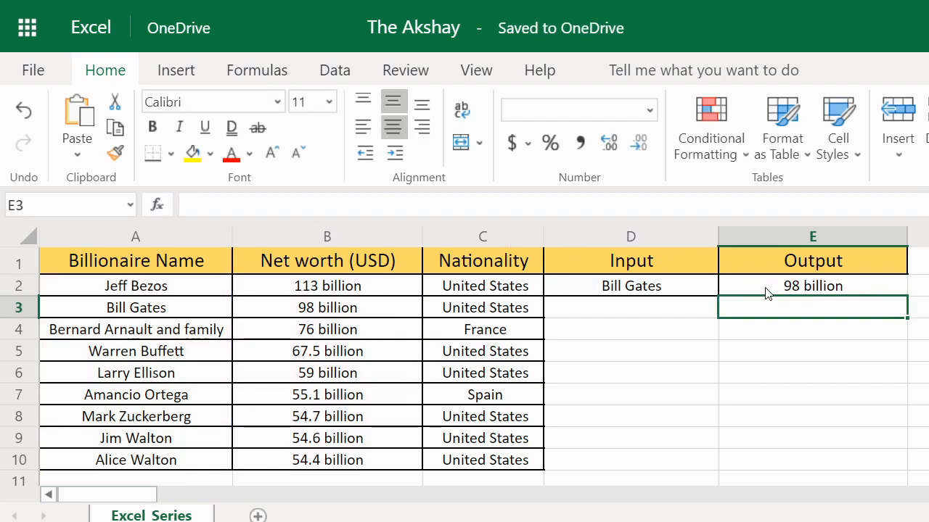
{"action": "left_click", "coordinate": [767, 292]}
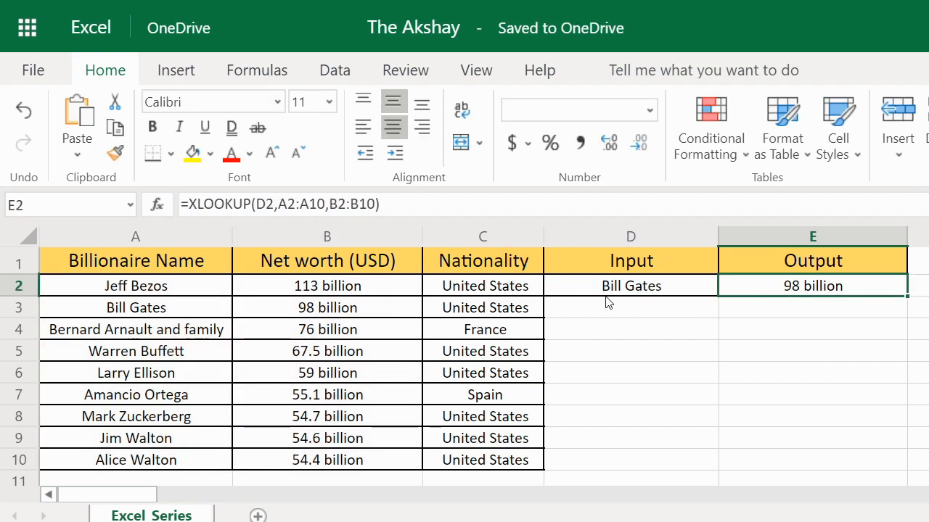
{"action": "left_click_drag", "start_coordinate": [323, 313], "coordinate": [164, 313]}
- Copy the net worth 59 billion from cell B6 into input cell D3
{"action": "left_click", "coordinate": [650, 310]}
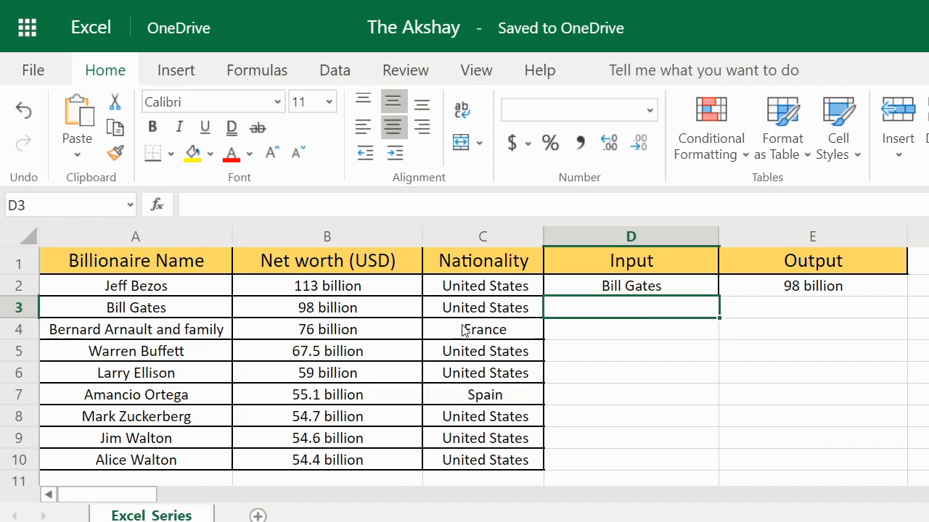
{"action": "left_click", "coordinate": [328, 374]}
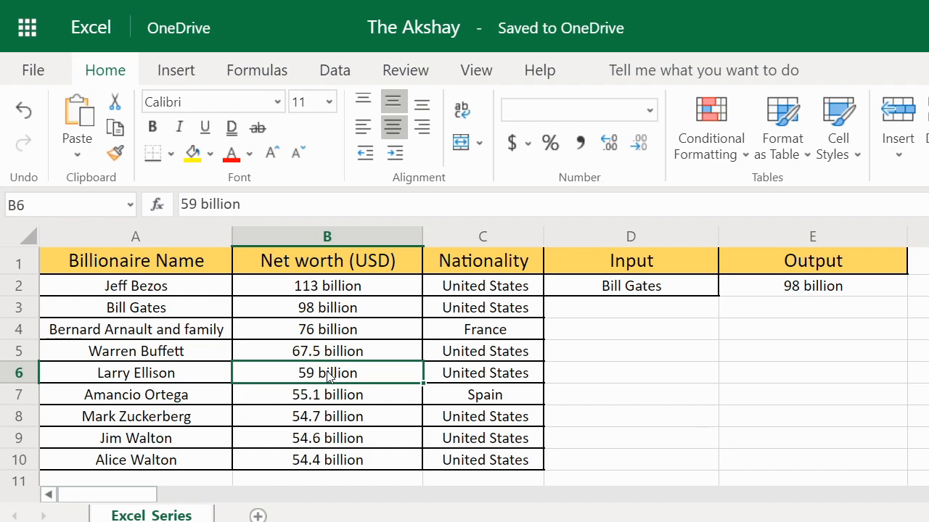
{"action": "key", "text": "ctrl+c"}
{"action": "left_click", "coordinate": [632, 309]}
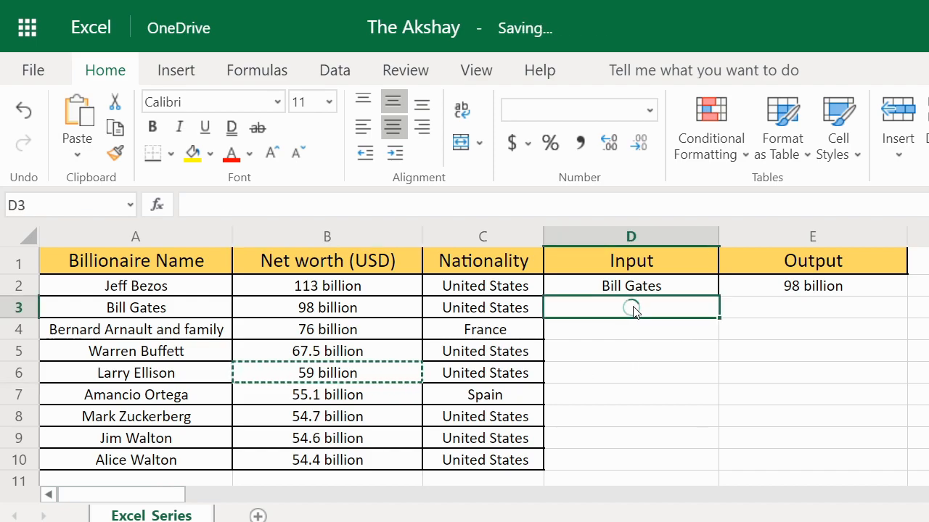
{"action": "key", "text": "ctrl+v"}
{"action": "key", "text": "Escape"}
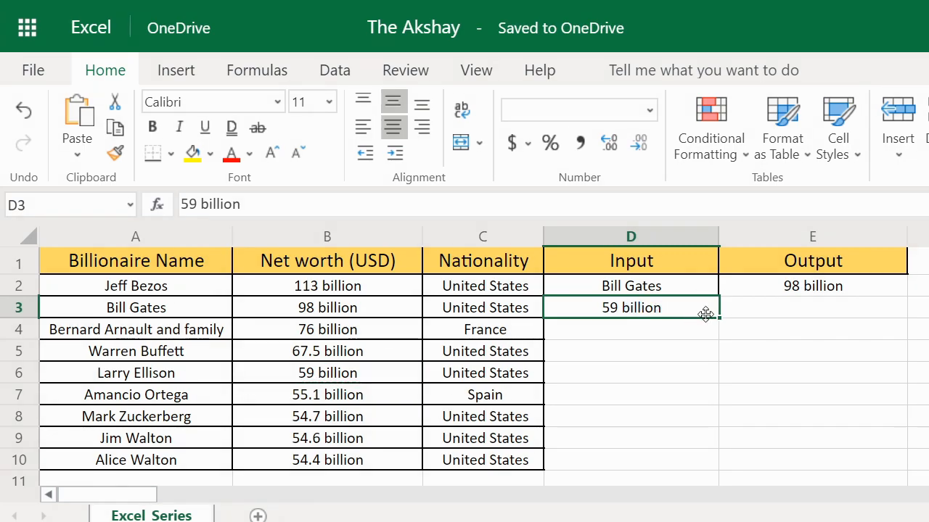
- In output cell E3, enter =XLOOKUP(D3,B2:B10,A2:A10) to return the billionaire name for the net worth in D3
{"action": "left_click", "coordinate": [765, 318]}
{"action": "left_click", "coordinate": [288, 207]}
{"action": "type", "text": "=xlo"}
{"action": "key", "text": "Tab"}
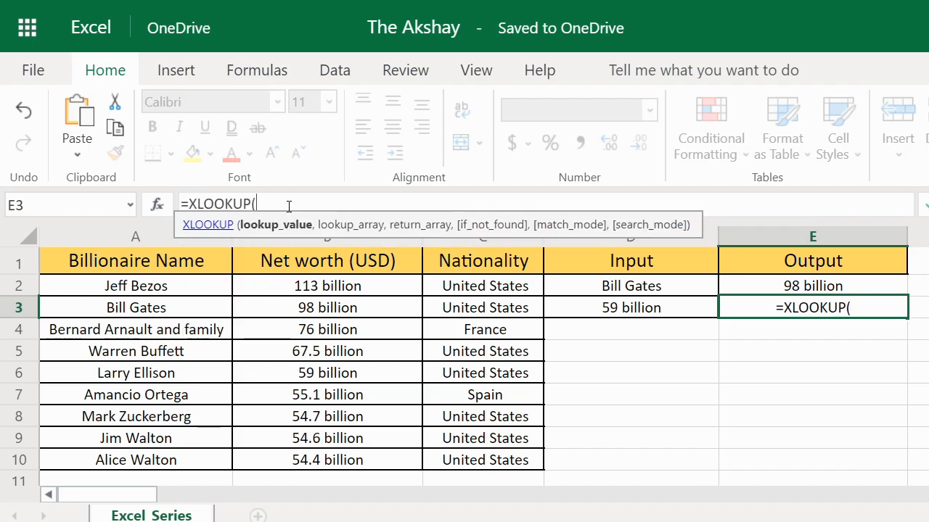
{"action": "left_click", "coordinate": [652, 313]}
{"action": "type", "text": ","}
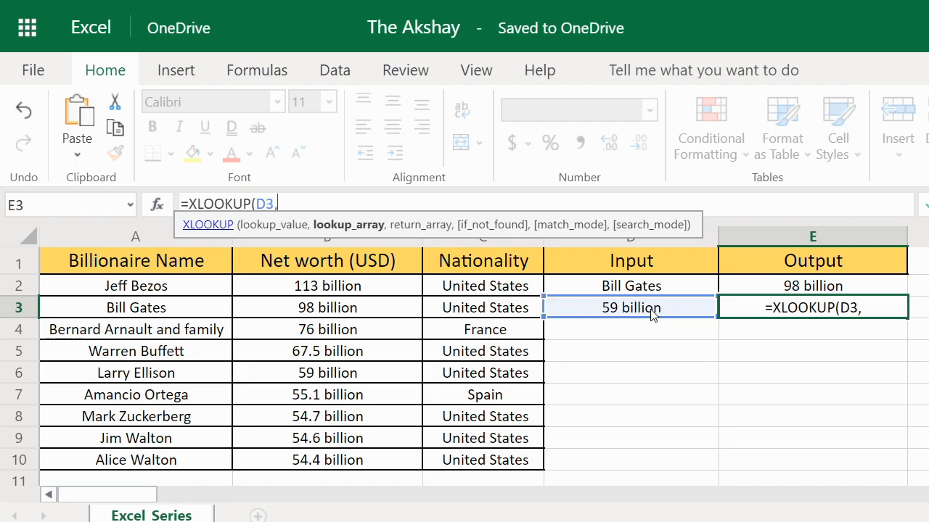
{"action": "left_click_drag", "start_coordinate": [351, 290], "coordinate": [350, 464]}
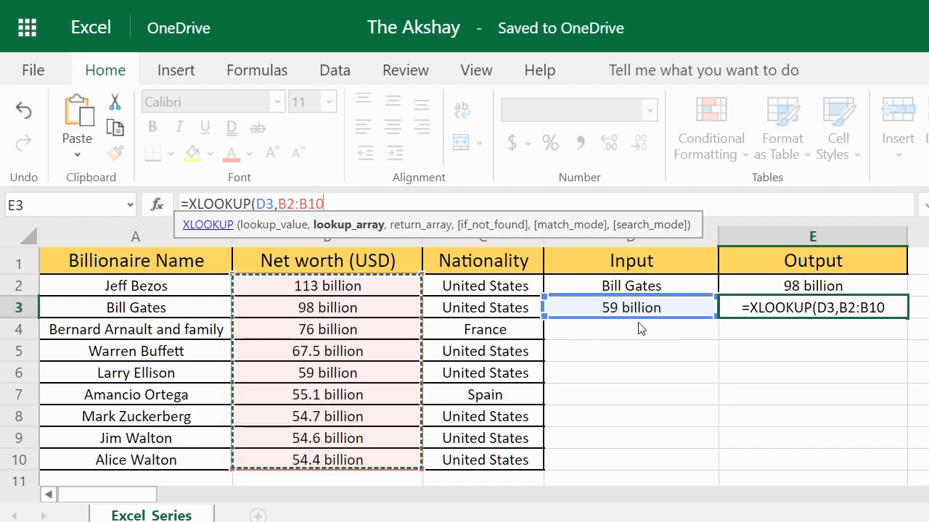
{"action": "type", "text": ","}
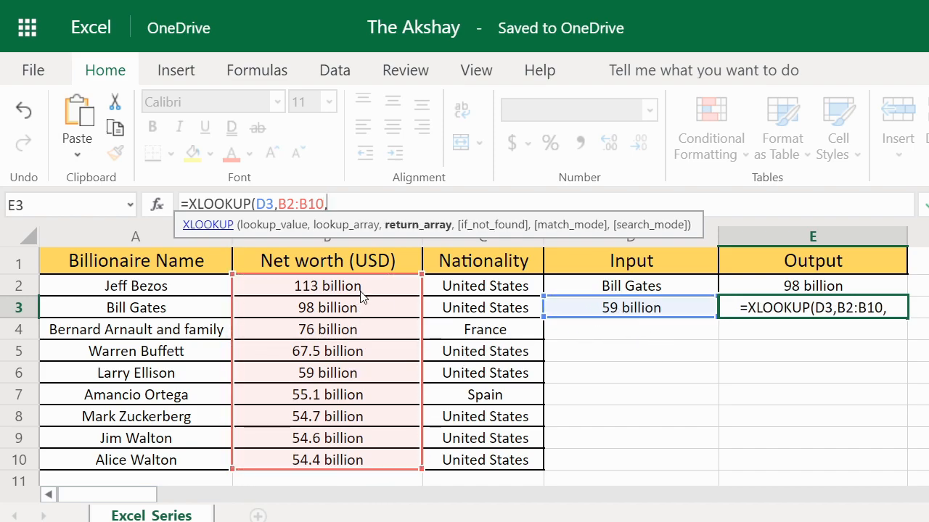
{"action": "left_click_drag", "start_coordinate": [204, 293], "coordinate": [203, 308]}
{"action": "left_click_drag", "start_coordinate": [202, 460], "coordinate": [198, 456]}
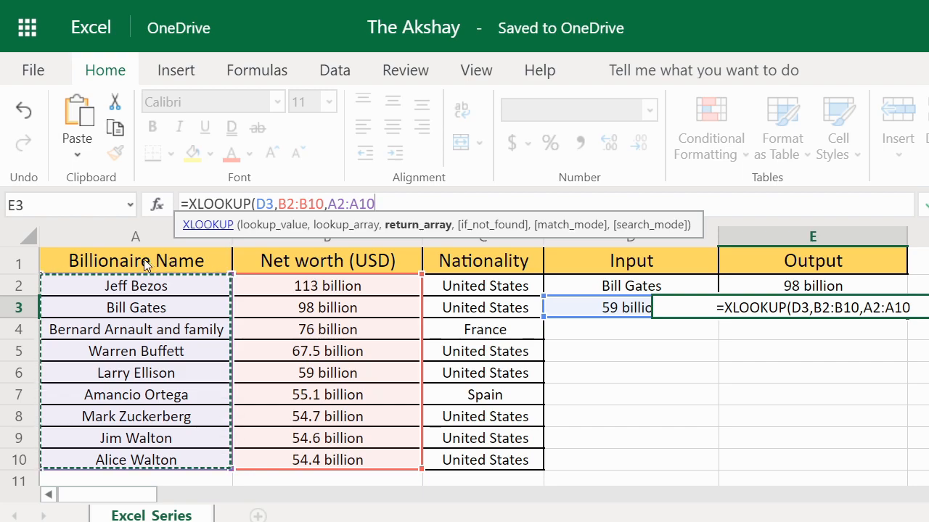
{"action": "key", "text": "Return"}
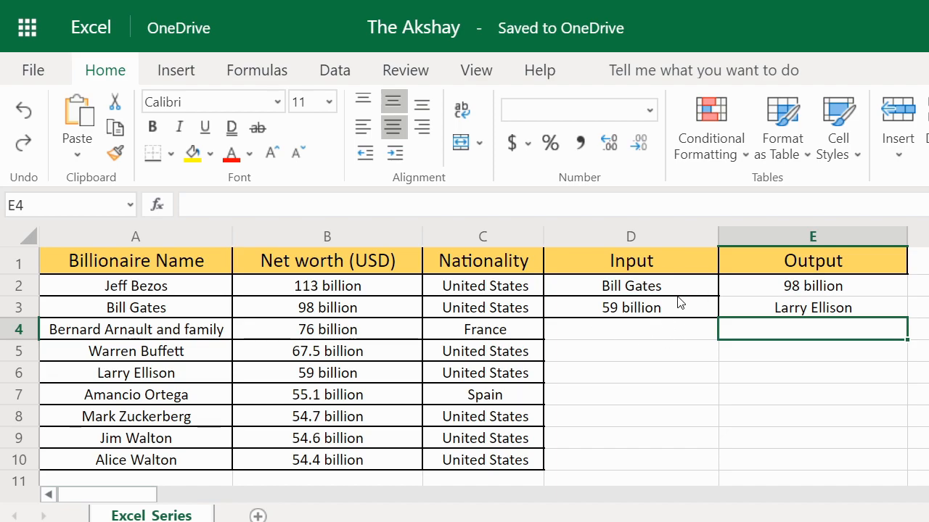
- Enter the text "input" in cell D4 as the header lookup value
{"action": "left_click", "coordinate": [623, 314]}
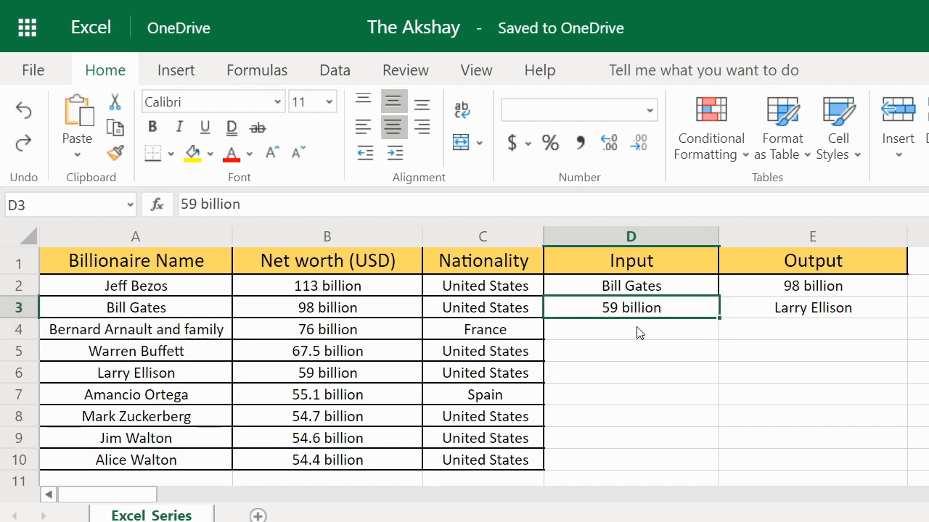
{"action": "left_click", "coordinate": [638, 332]}
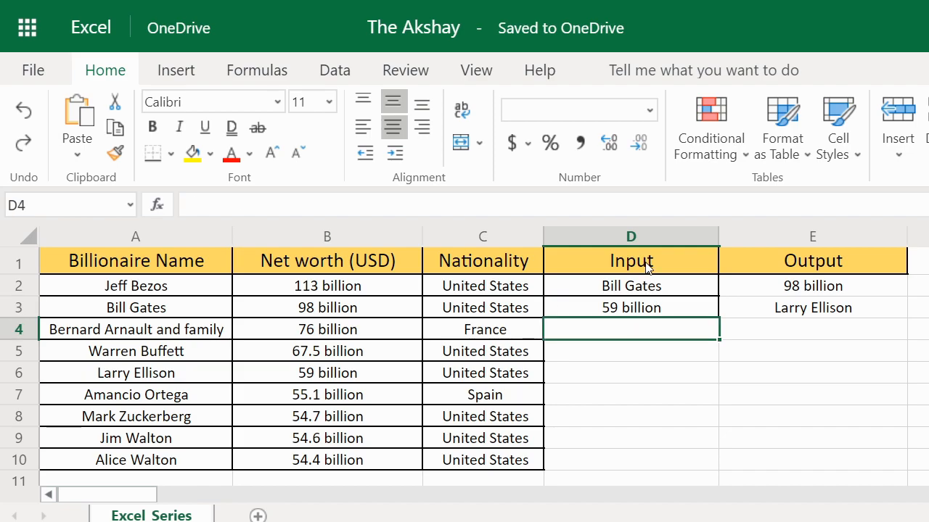
{"action": "type", "text": "input"}
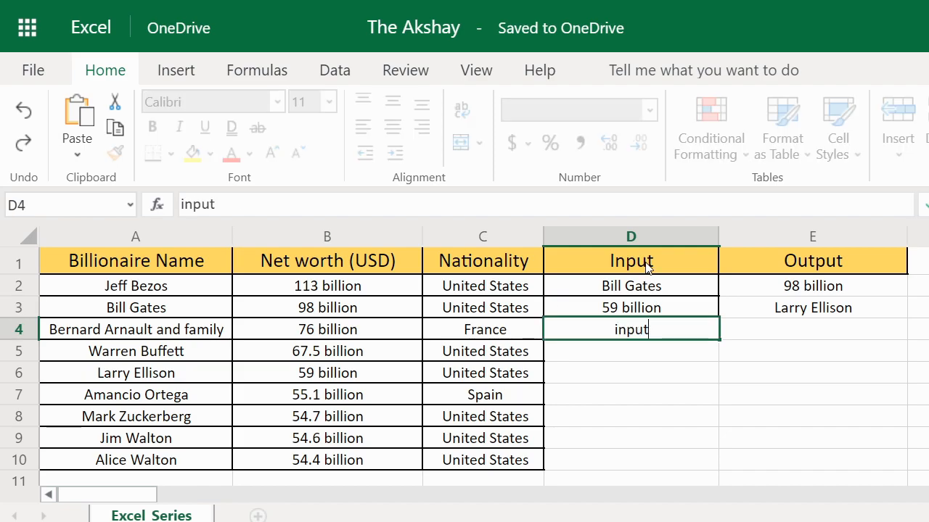
{"action": "key", "text": "Return"}
- In output cell E4, enter =XLOOKUP(D4,A1:D1,A3:D3) to look up the header horizontally and return its row 3 value
{"action": "key", "text": "Up"}
{"action": "key", "text": "Right"}
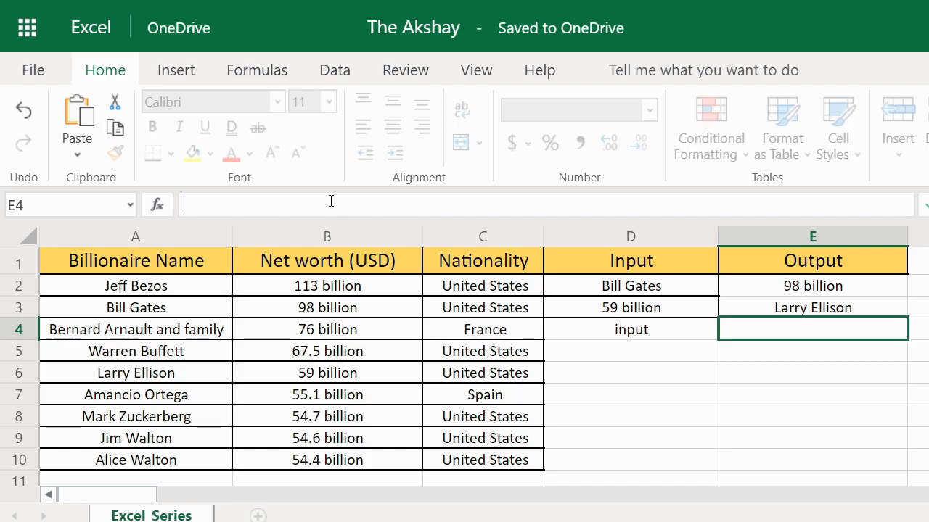
{"action": "type", "text": "xlo"}
{"action": "key", "text": "Tab"}
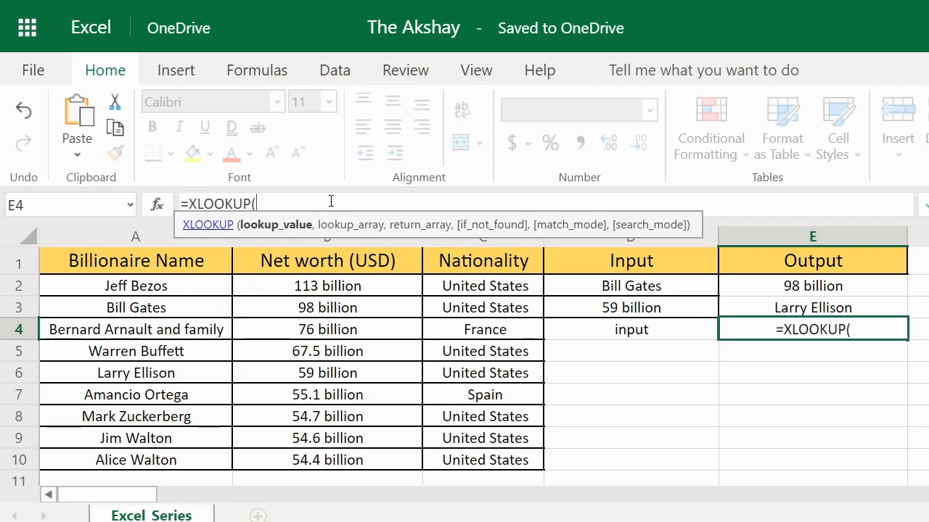
{"action": "left_click", "coordinate": [630, 333]}
{"action": "type", "text": ","}
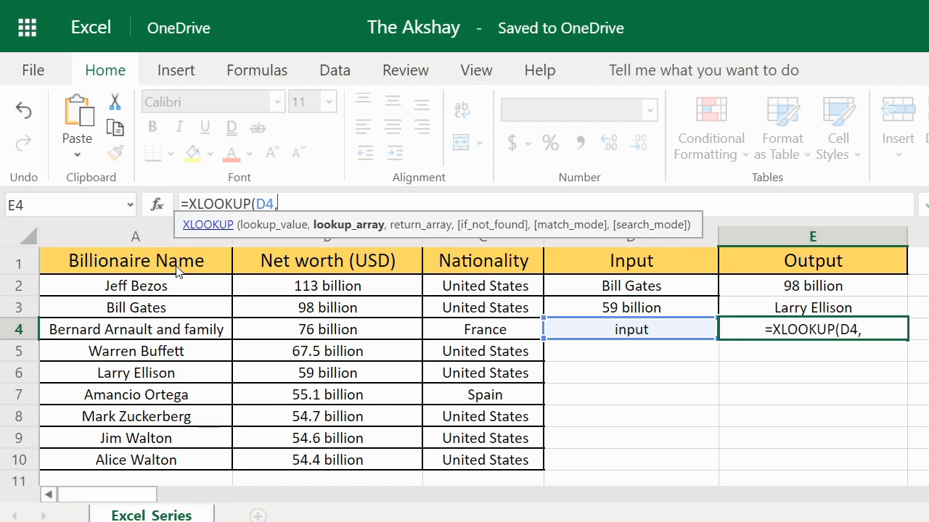
{"action": "left_click_drag", "start_coordinate": [176, 270], "coordinate": [676, 267]}
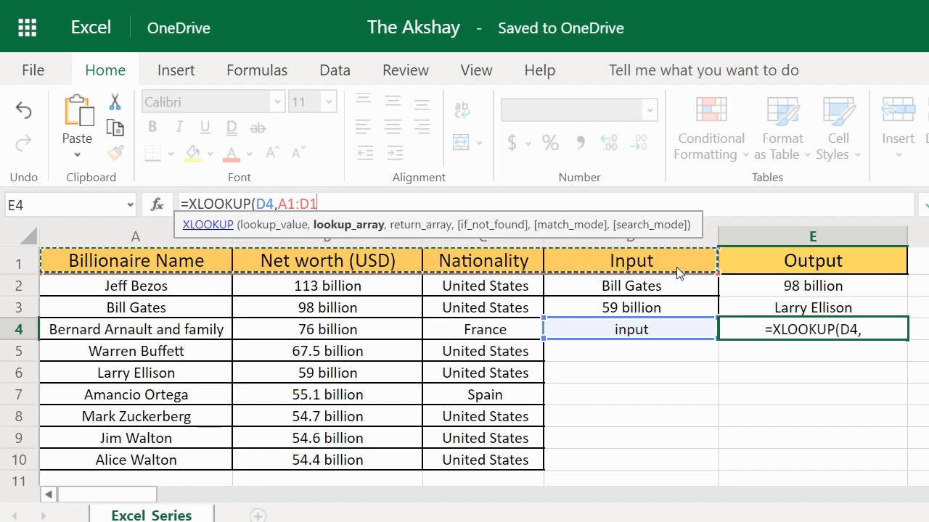
{"action": "type", "text": ","}
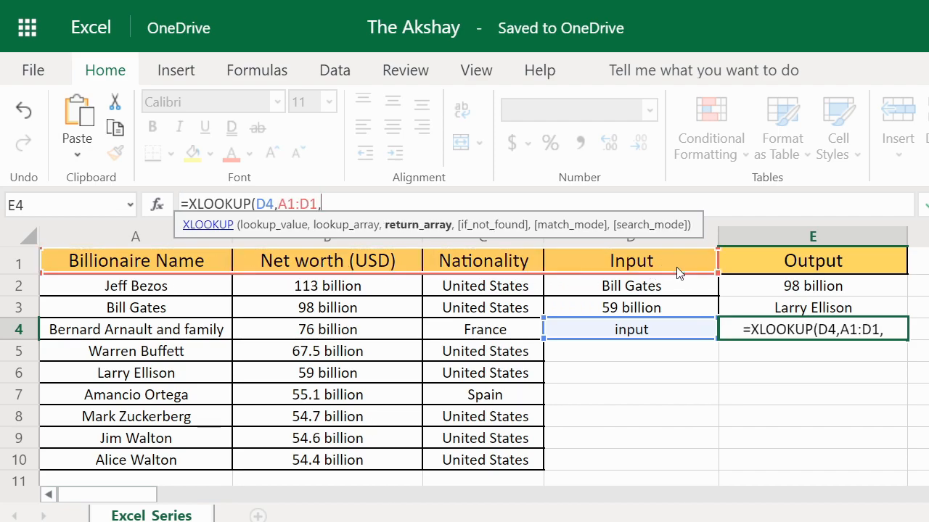
{"action": "left_click_drag", "start_coordinate": [169, 312], "coordinate": [606, 312]}
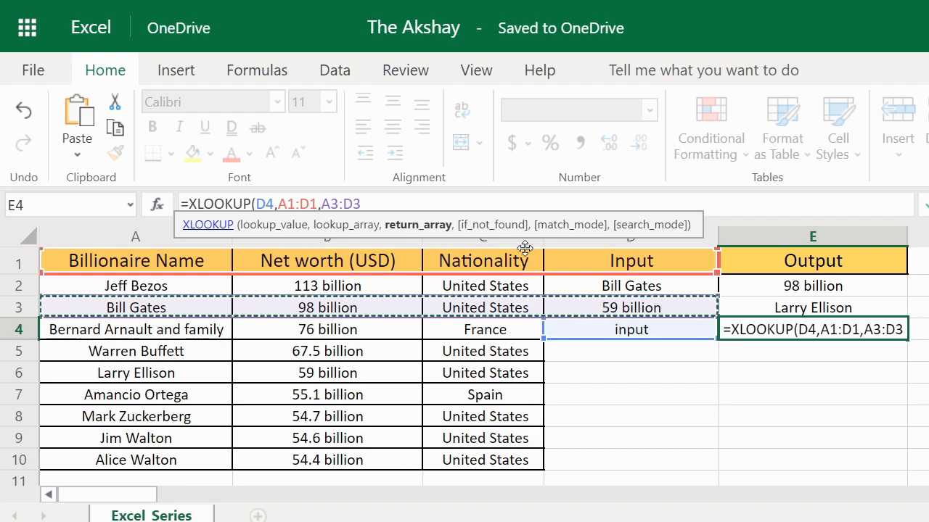
{"action": "key", "text": "Return"}
{"action": "key", "text": "Up"}
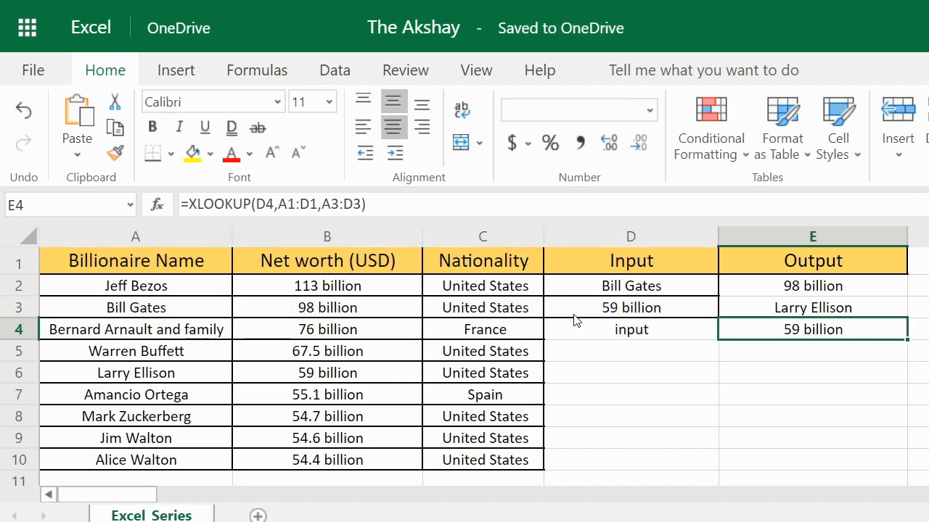
{"action": "left_click", "coordinate": [633, 334]}
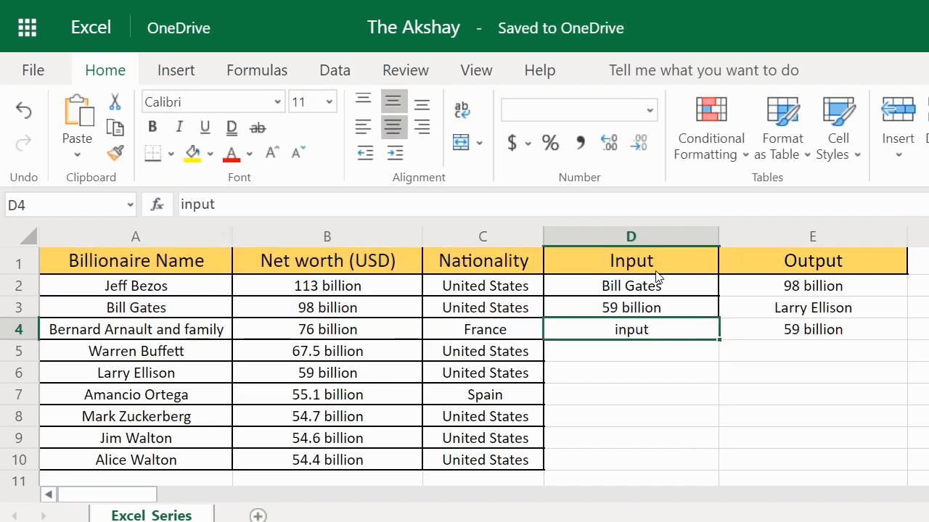
{"action": "left_click", "coordinate": [832, 338]}
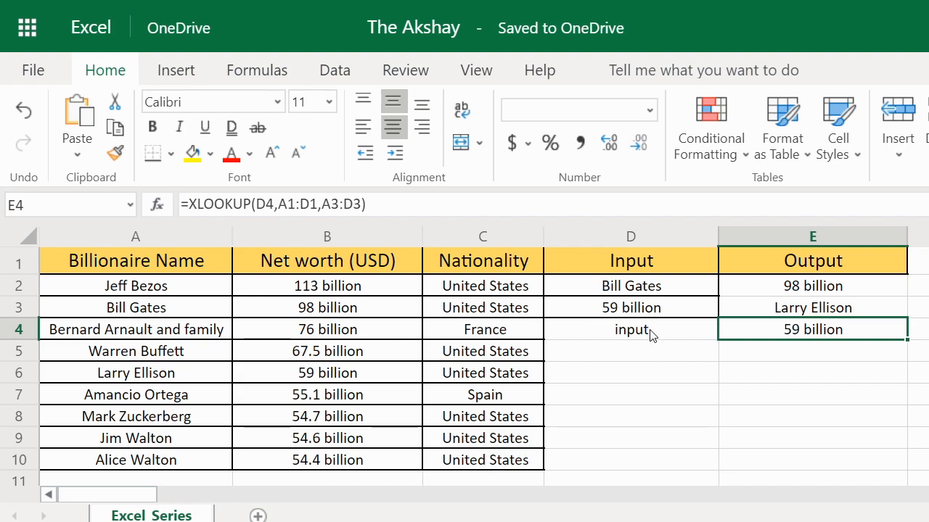
- In output cell E5, start an XLOOKUP with D2 as lookup value, A2:A10 as lookup array and C2:C10 as return array
{"action": "left_click", "coordinate": [651, 352]}
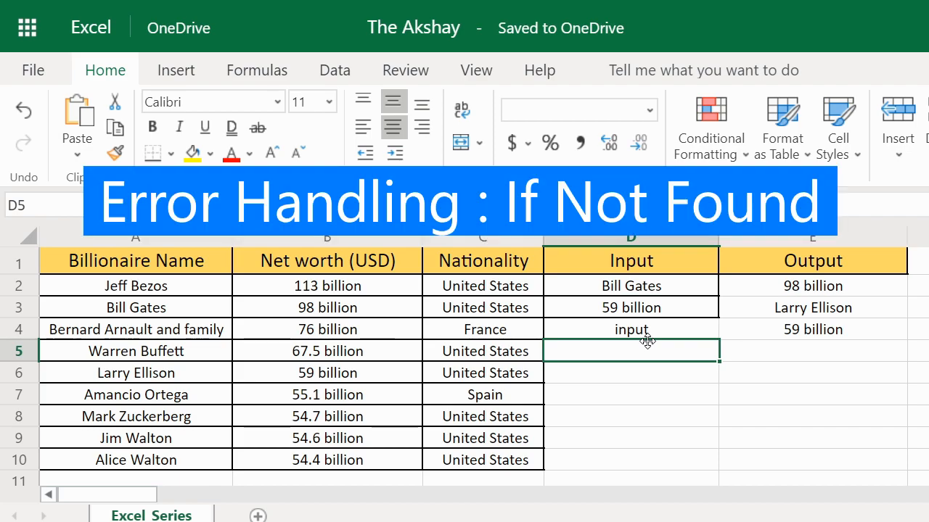
{"action": "left_click", "coordinate": [764, 350]}
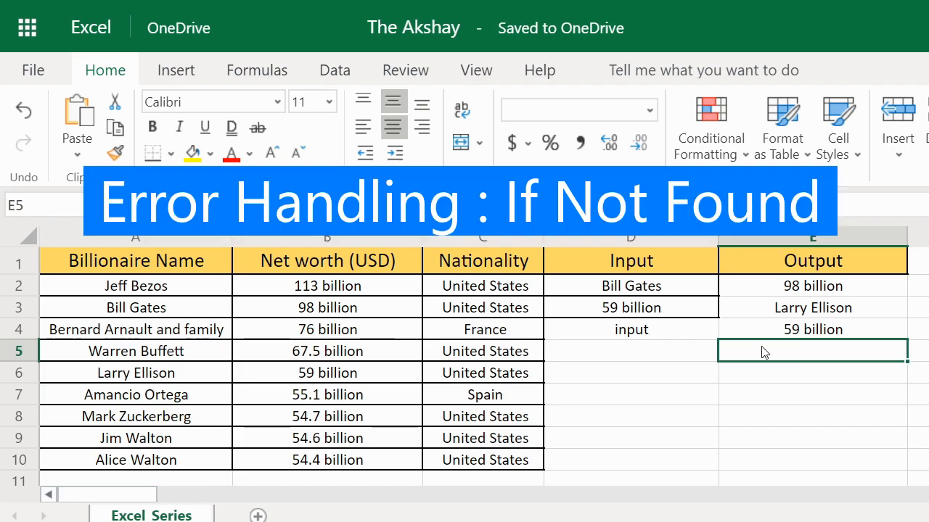
{"action": "left_click", "coordinate": [274, 198]}
{"action": "type", "text": "="}
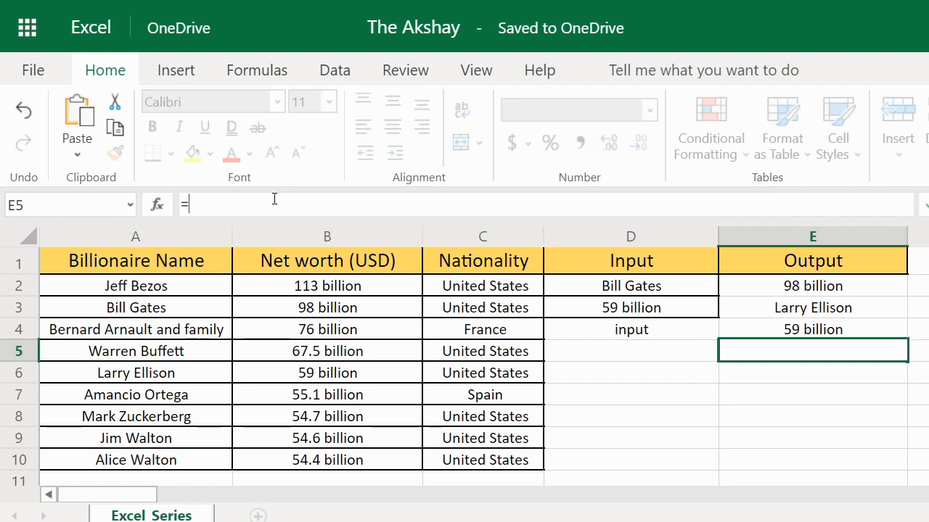
{"action": "type", "text": "xlo"}
{"action": "key", "text": "Tab"}
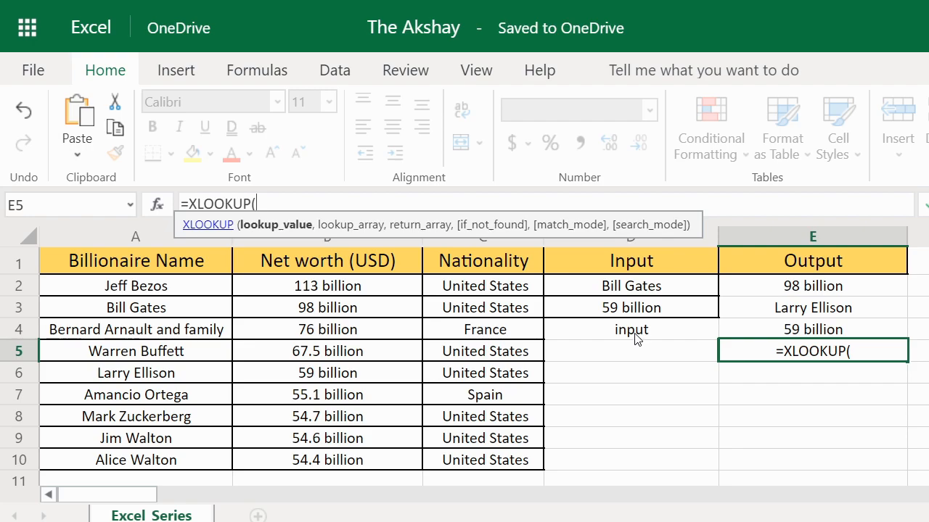
{"action": "left_click", "coordinate": [629, 287]}
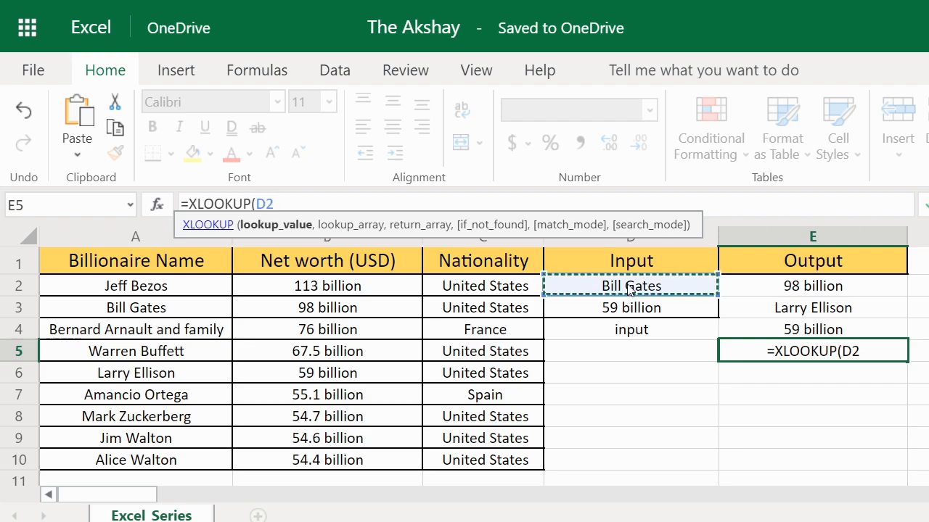
{"action": "type", "text": ","}
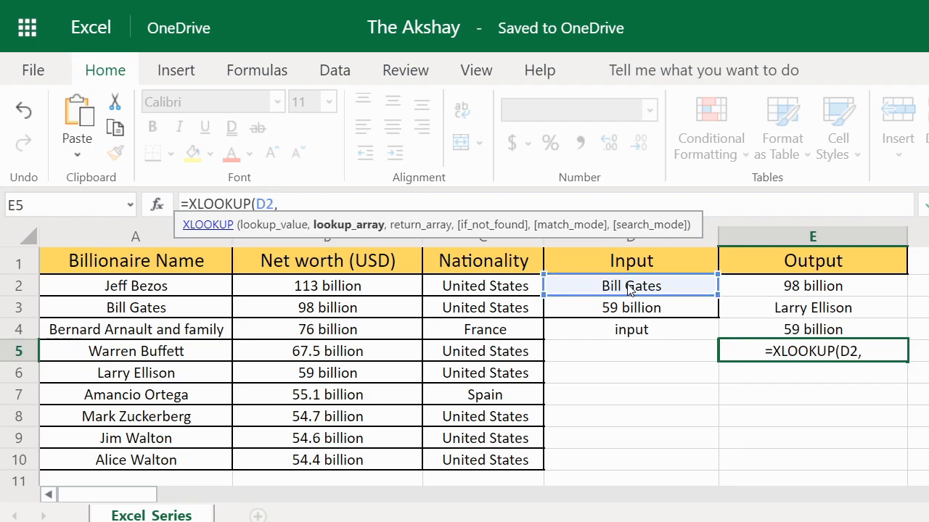
{"action": "left_click_drag", "start_coordinate": [182, 286], "coordinate": [176, 460]}
{"action": "type", "text": ","}
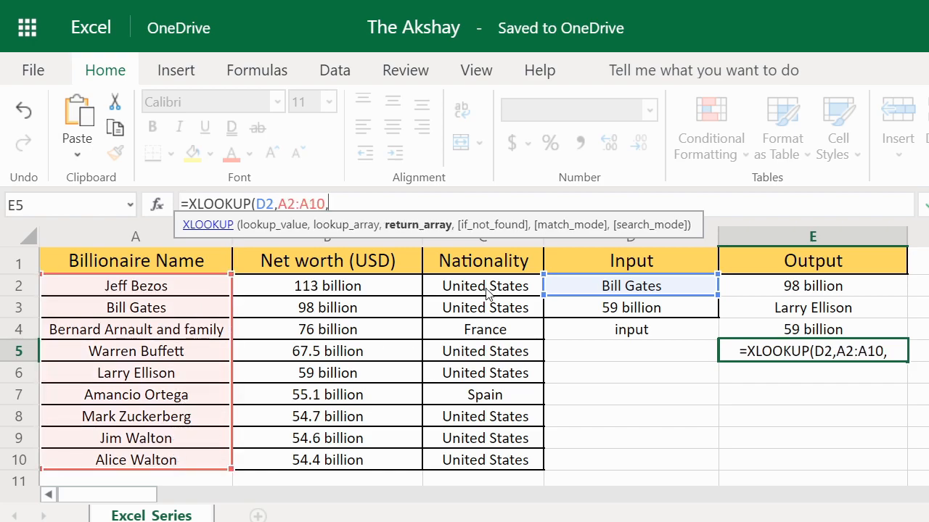
{"action": "left_click_drag", "start_coordinate": [488, 289], "coordinate": [485, 460]}
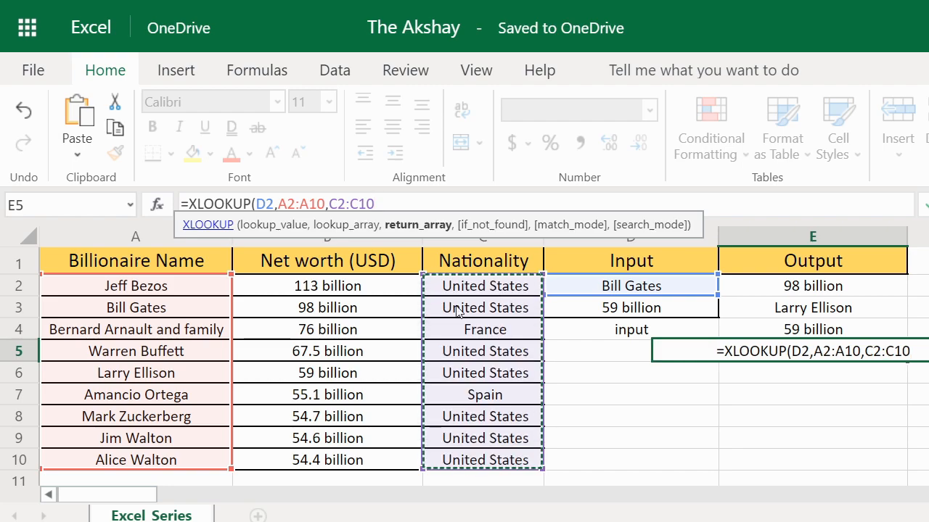
- Add "Not Found" as the if_not_found argument and complete the XLOOKUP formula in E5
{"action": "type", "text": ","}
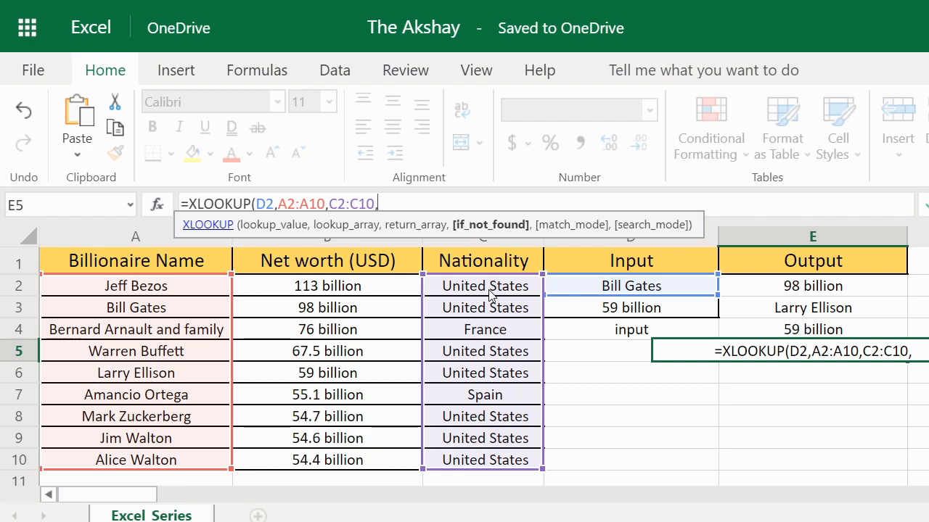
{"action": "type", "text": "\"Not Found"}
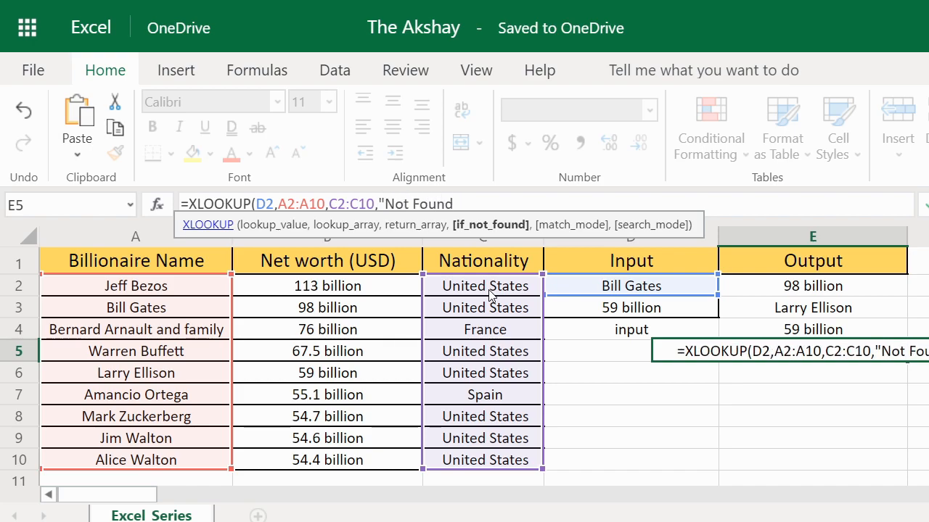
{"action": "type", "text": "\""}
{"action": "type", "text": ")"}
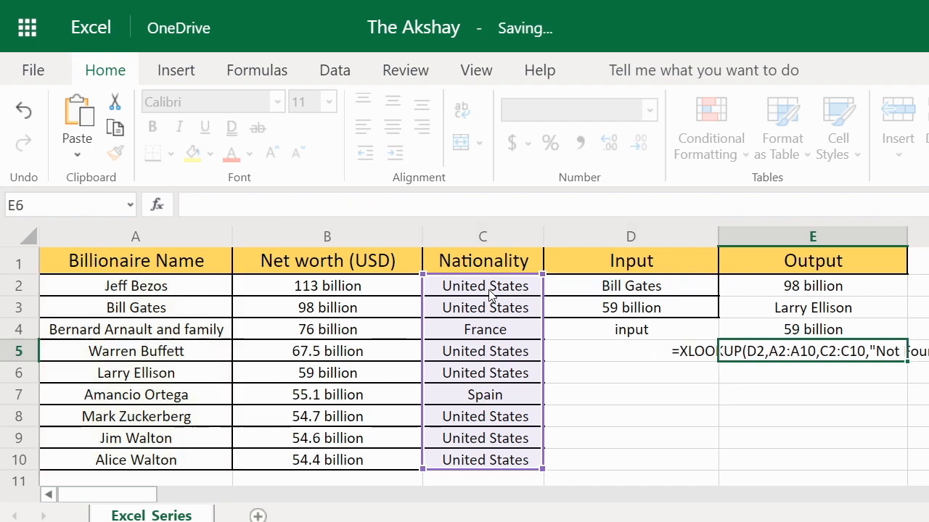
{"action": "key", "text": "Return"}
{"action": "key", "text": "Up"}
- Shorten the lookup name in input cell D2 to "Bill Gat" and check the XLOOKUP result in E5
{"action": "left_click", "coordinate": [653, 288]}
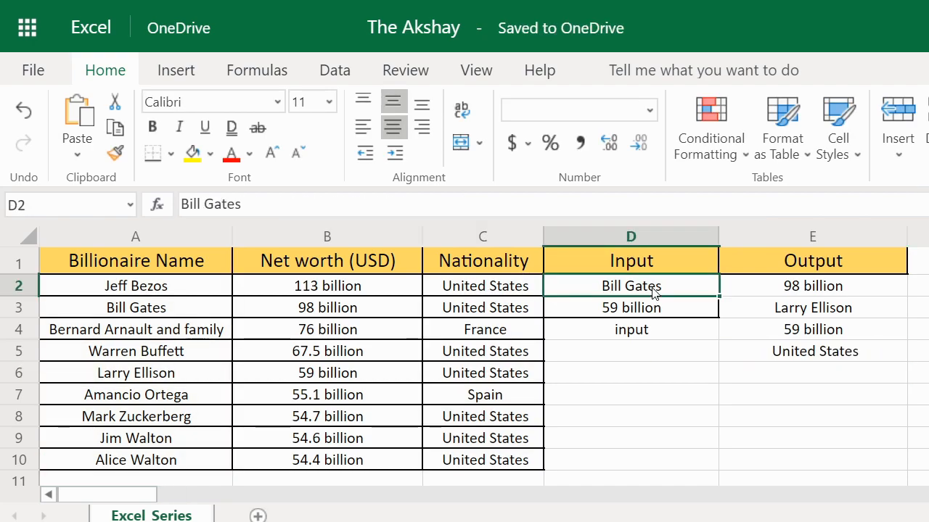
{"action": "double_click", "coordinate": [668, 286]}
{"action": "key", "text": "BackSpace"}
{"action": "key", "text": "BackSpace"}
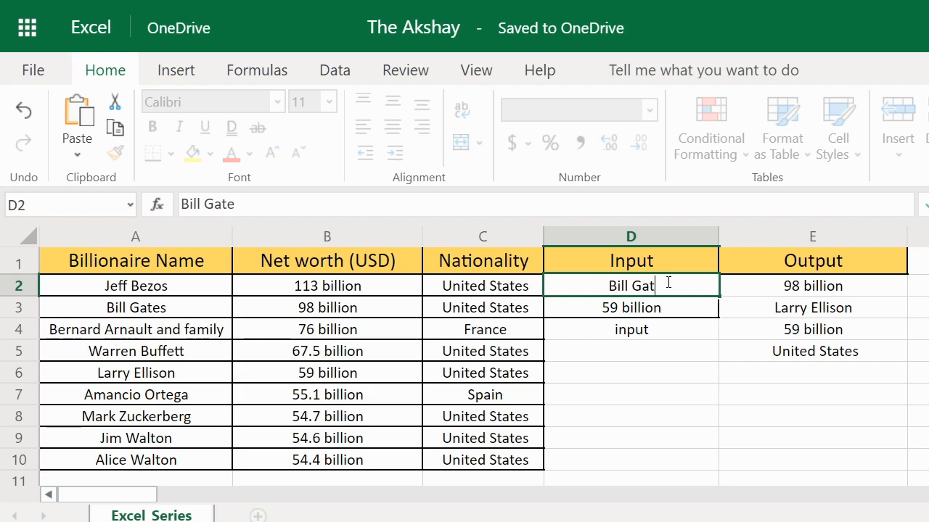
{"action": "key", "text": "Return"}
{"action": "key", "text": "Right"}
{"action": "key", "text": "Down"}
{"action": "key", "text": "Down"}
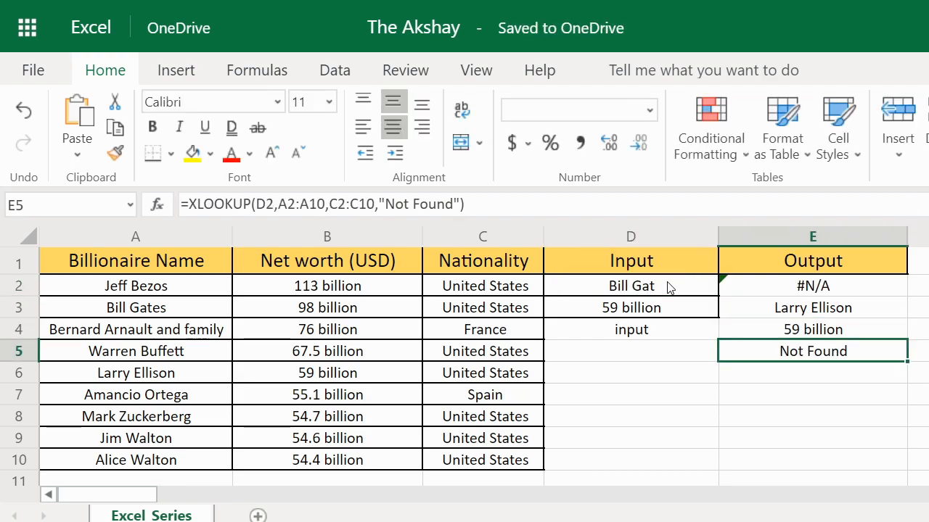
- Remove the "Not Found" text from the XLOOKUP formula in E5, leaving the if_not_found argument empty
{"action": "left_click", "coordinate": [460, 203]}
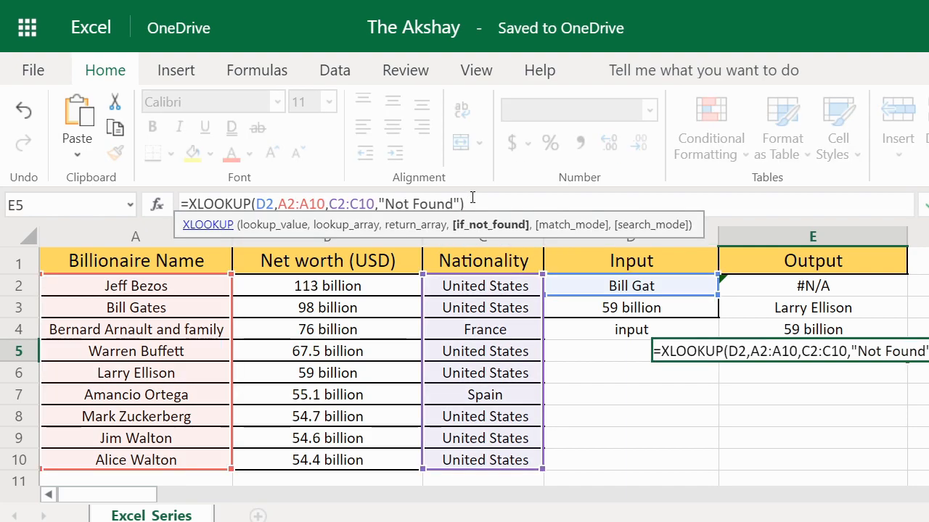
{"action": "key", "text": "shift+Left"}
{"action": "key", "text": "shift+Left"}
{"action": "key", "text": "shift+Left"}
{"action": "key", "text": "shift+Left"}
{"action": "key", "text": "shift+Left"}
{"action": "key", "text": "shift+Left"}
{"action": "key", "text": "shift+Left"}
{"action": "key", "text": "shift+Left"}
{"action": "key", "text": "shift+Left"}
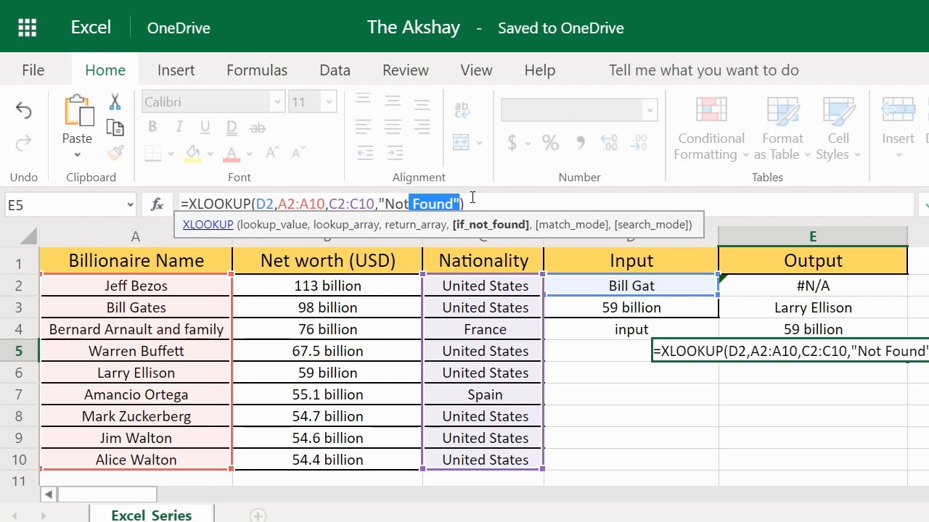
{"action": "key", "text": "BackSpace"}
{"action": "key", "text": "Return"}
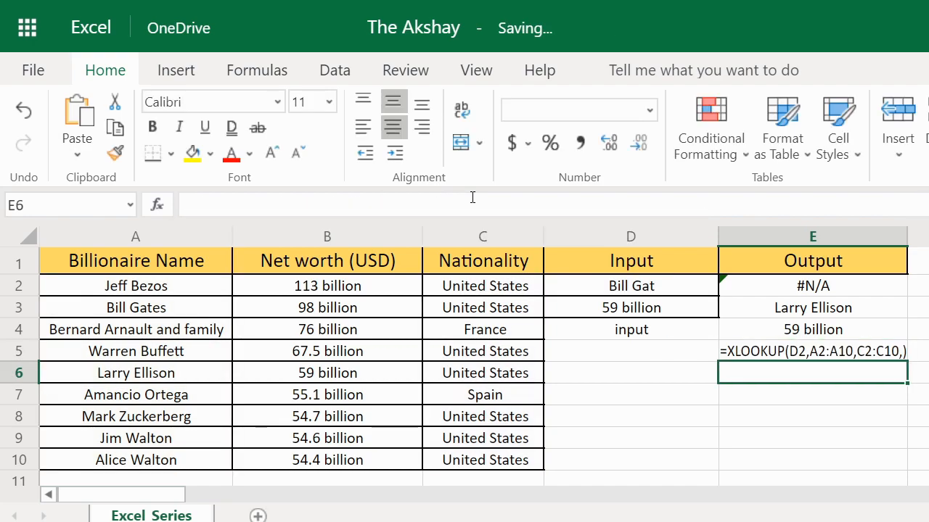
{"action": "key", "text": "Up"}
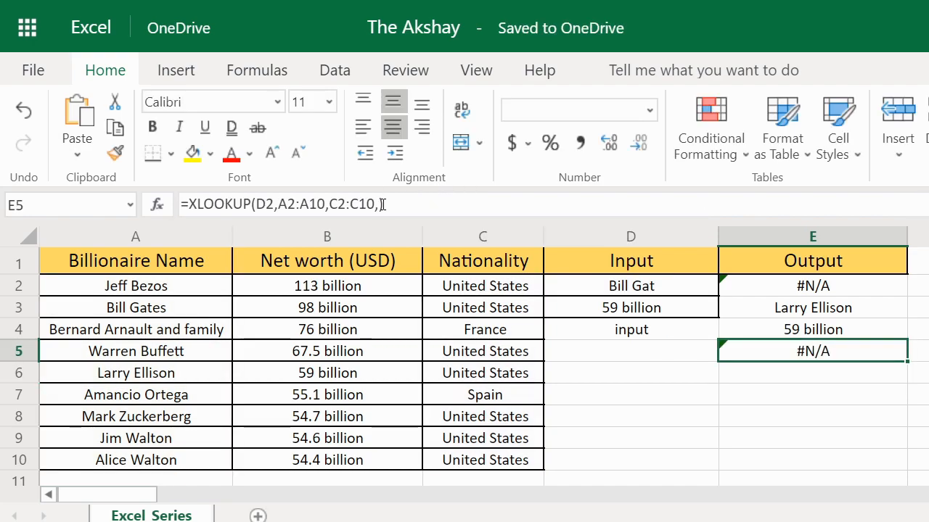
- Delete the leftover trailing comma in E5 so the formula reads =XLOOKUP(D2,A2:A10,C2:C10)
{"action": "left_click", "coordinate": [379, 204]}
{"action": "key", "text": "BackSpace"}
{"action": "key", "text": "Return"}
{"action": "key", "text": "Up"}
{"action": "left_click", "coordinate": [659, 288]}
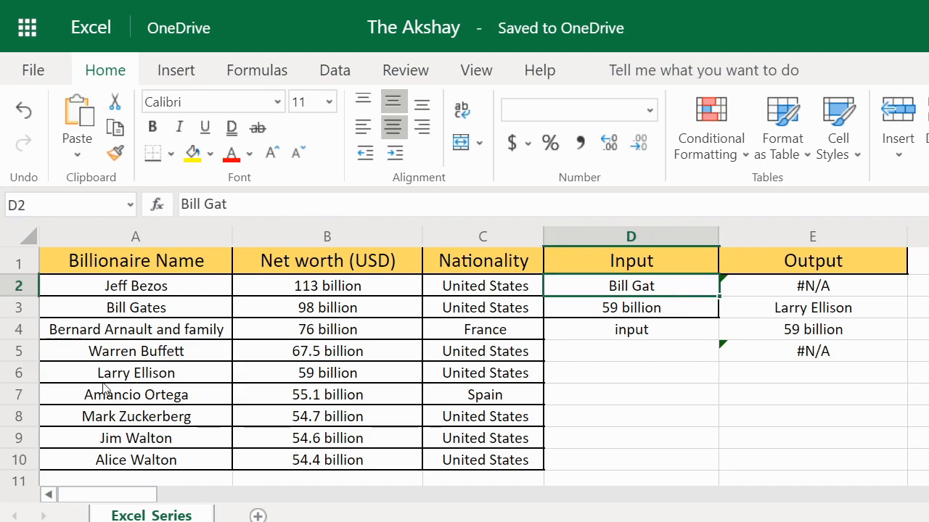
{"action": "left_click", "coordinate": [785, 354]}
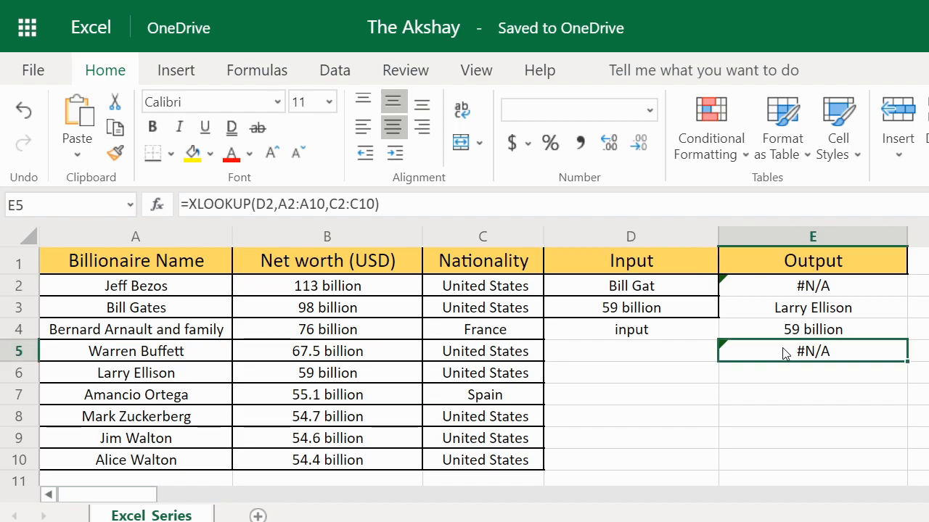
{"action": "left_click", "coordinate": [376, 203]}
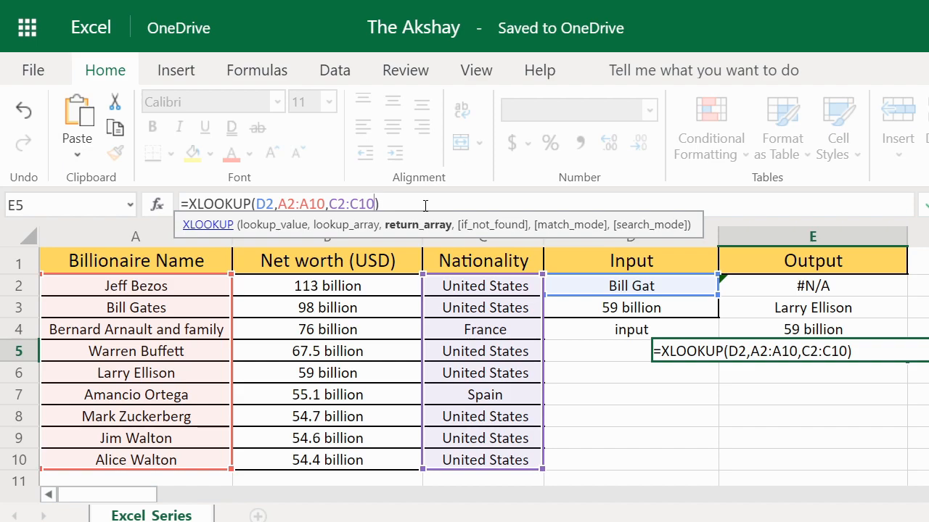
{"action": "key", "text": "ctrl+Return"}
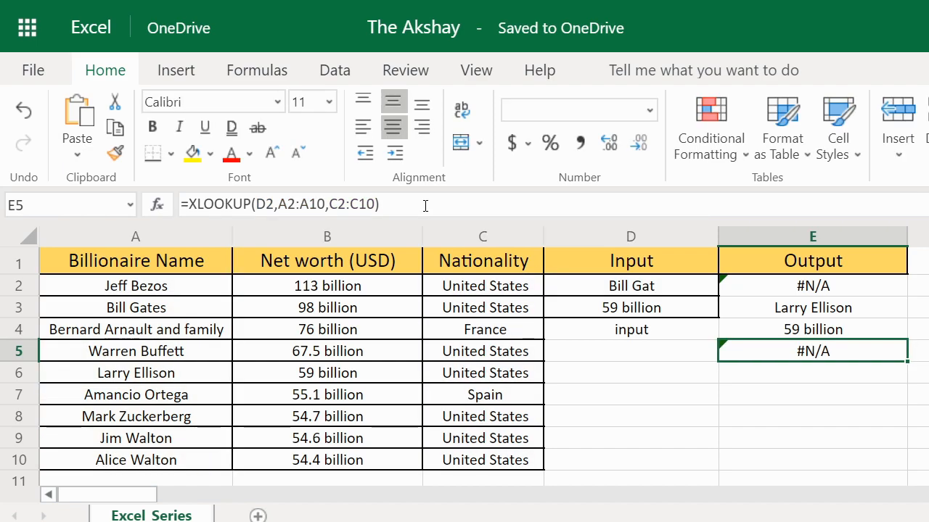
- Copy the net worth 76 billion from cell B4 into input cell D6
{"action": "key", "text": "Down"}
{"action": "key", "text": "Left"}
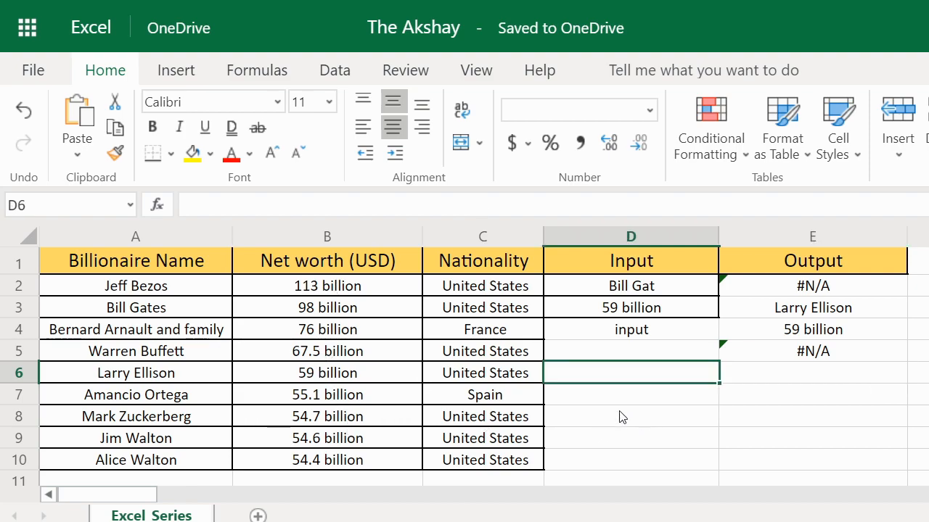
{"action": "left_click", "coordinate": [336, 420]}
{"action": "left_click", "coordinate": [342, 334]}
{"action": "key", "text": "ctrl+c"}
{"action": "left_click", "coordinate": [633, 376]}
{"action": "key", "text": "ctrl+v"}
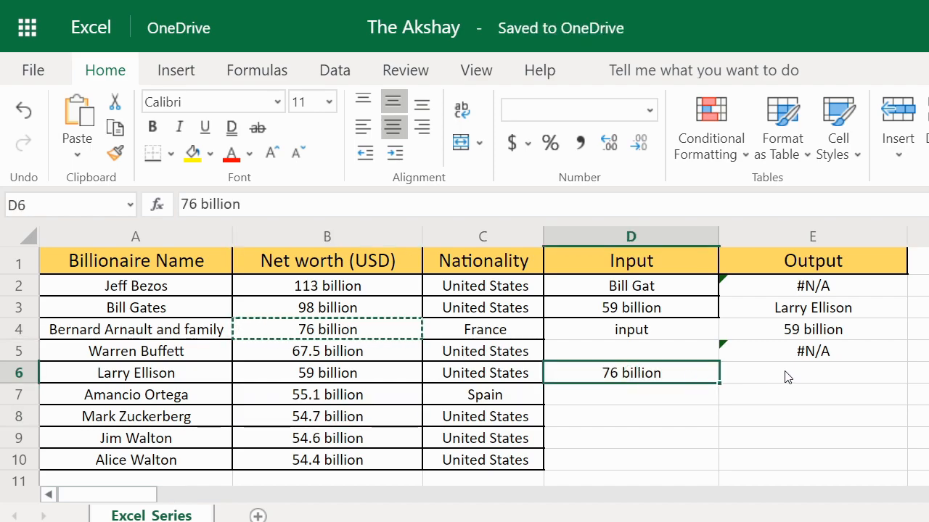
- In output cell E6, start an XLOOKUP with D6 as lookup value, B2:B10 as lookup array and A2:A10 as return array
{"action": "left_click", "coordinate": [780, 369]}
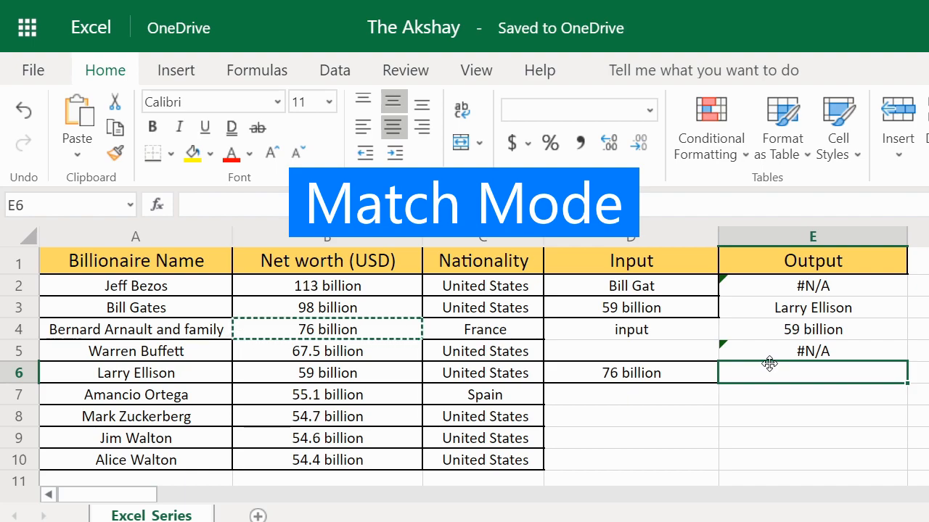
{"action": "left_click", "coordinate": [247, 197]}
{"action": "type", "text": "=xlo"}
{"action": "key", "text": "Tab"}
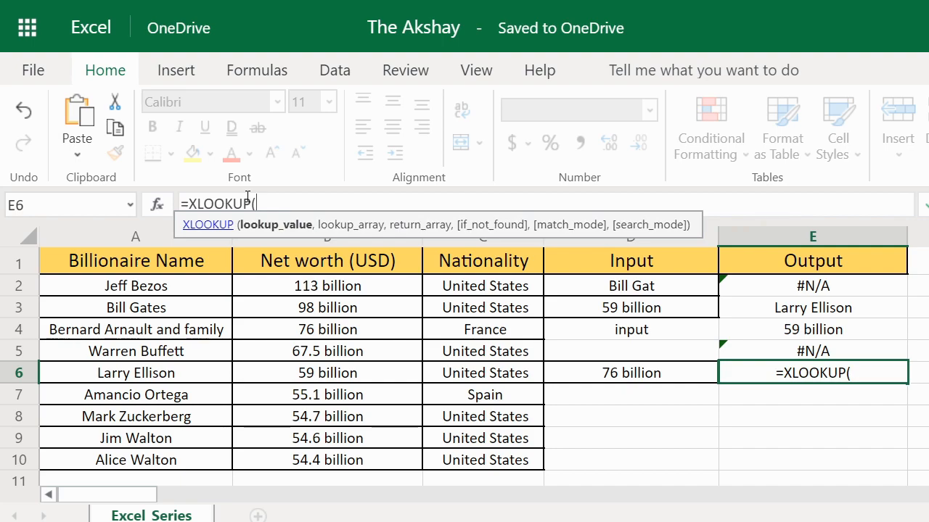
{"action": "left_click", "coordinate": [647, 373]}
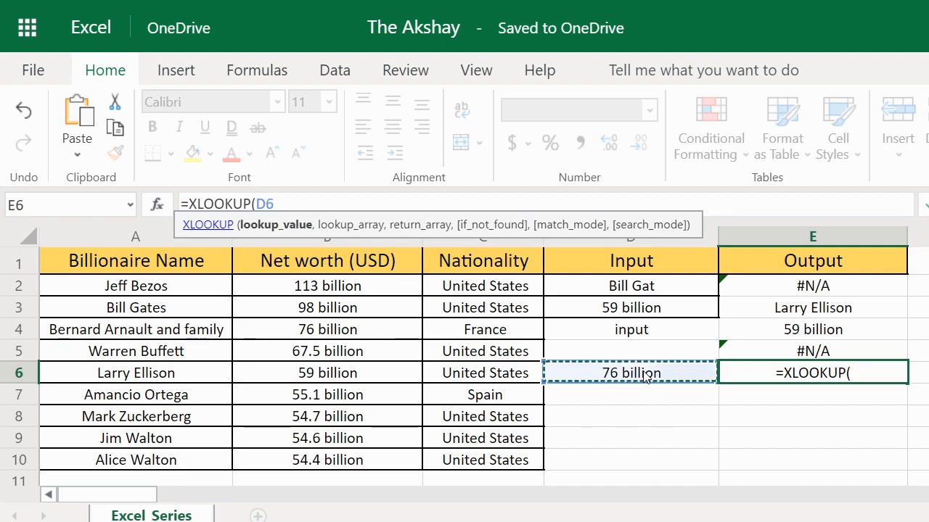
{"action": "type", "text": ","}
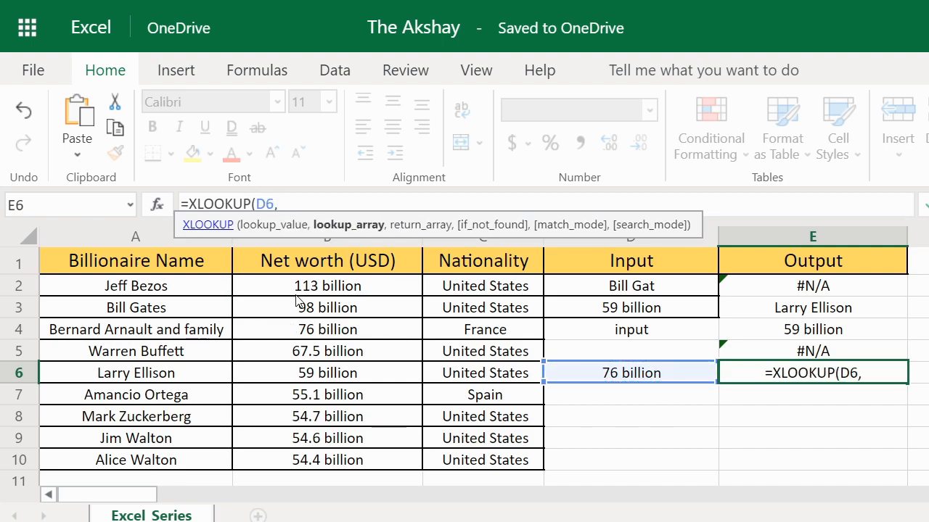
{"action": "left_click_drag", "start_coordinate": [326, 286], "coordinate": [307, 460]}
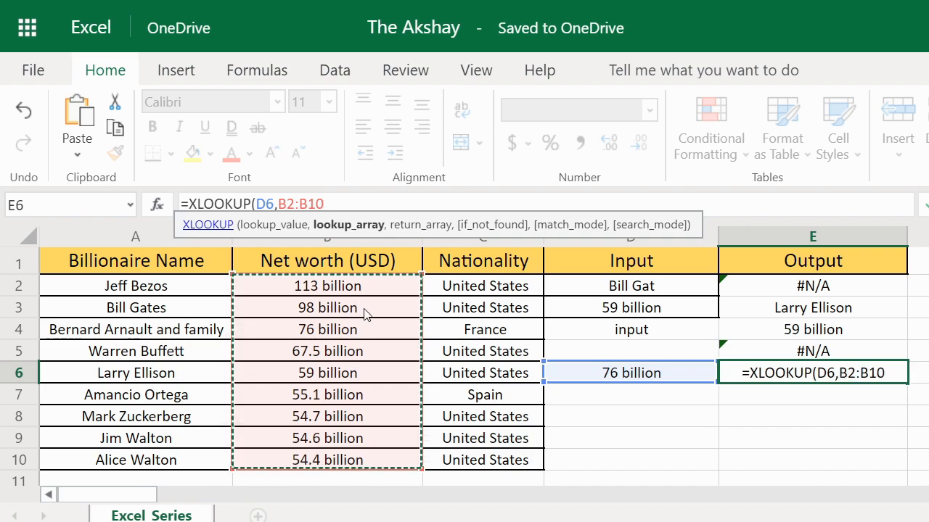
{"action": "type", "text": ","}
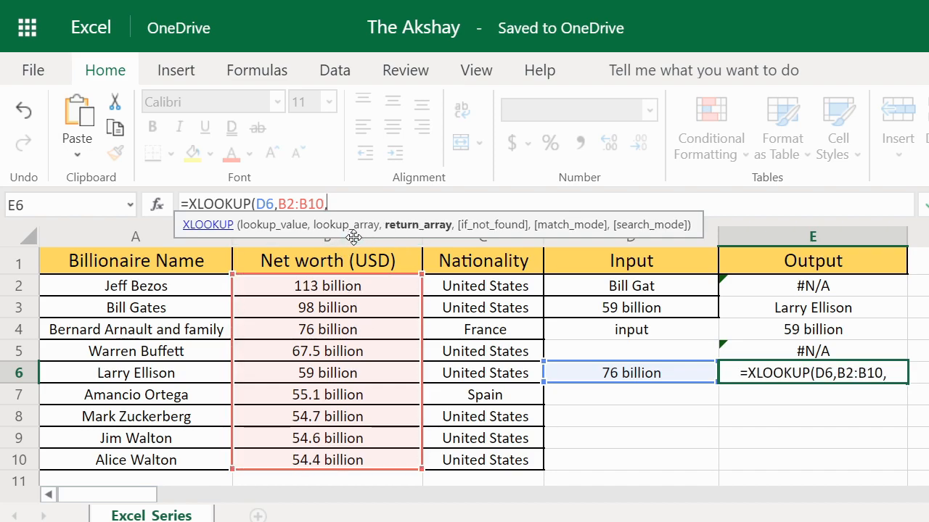
{"action": "left_click", "coordinate": [192, 292]}
{"action": "left_click_drag", "start_coordinate": [192, 292], "coordinate": [181, 462]}
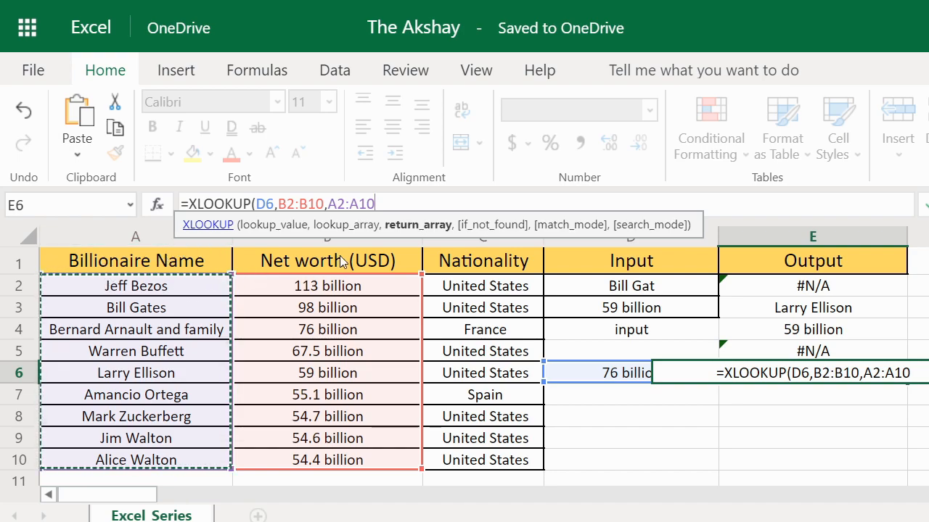
- Skip the if_not_found argument, set match_mode to -1 and complete the formula in E6 as =XLOOKUP(D6,B2:B10,A2:A10,,-1)
{"action": "type", "text": ","}
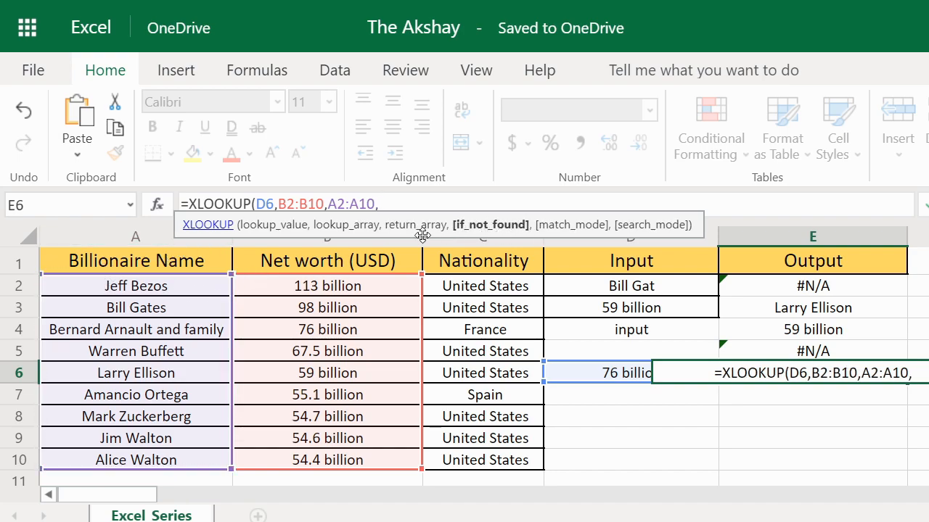
{"action": "type", "text": ","}
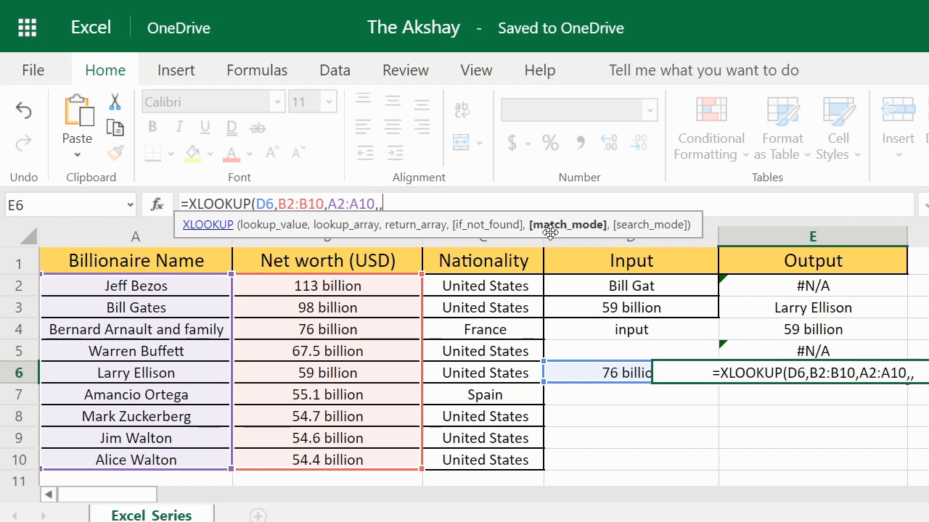
{"action": "type", "text": "-1"}
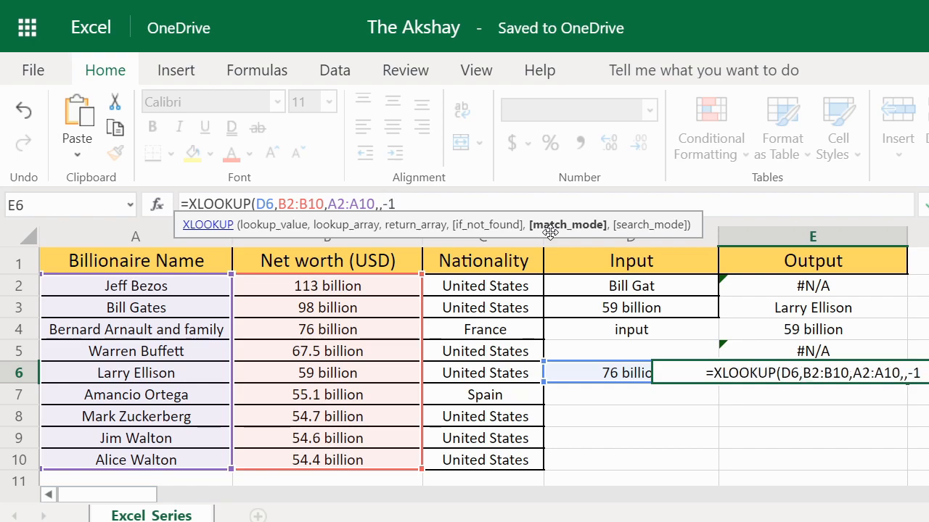
{"action": "type", "text": ")"}
{"action": "key", "text": "Return"}
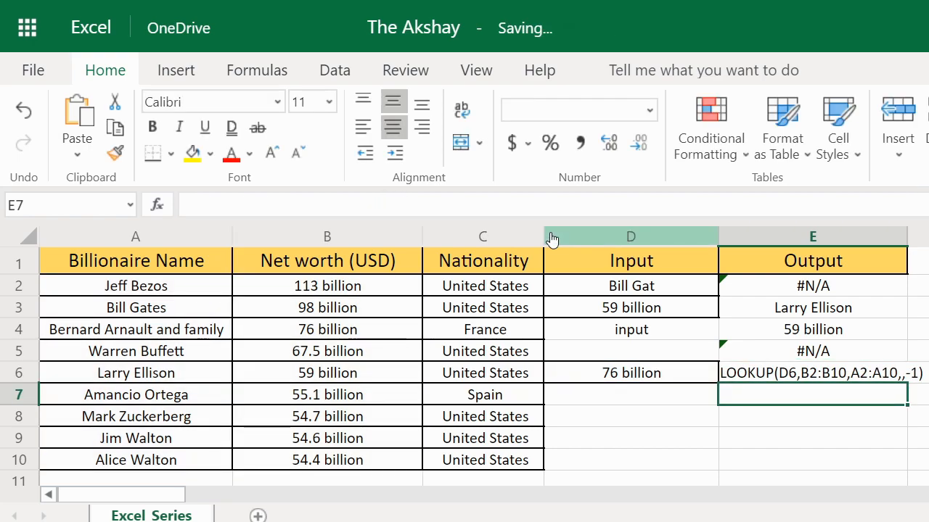
- Compare the lookup result in E6 with the billionaire name and net worth in row 4
{"action": "key", "text": "Up"}
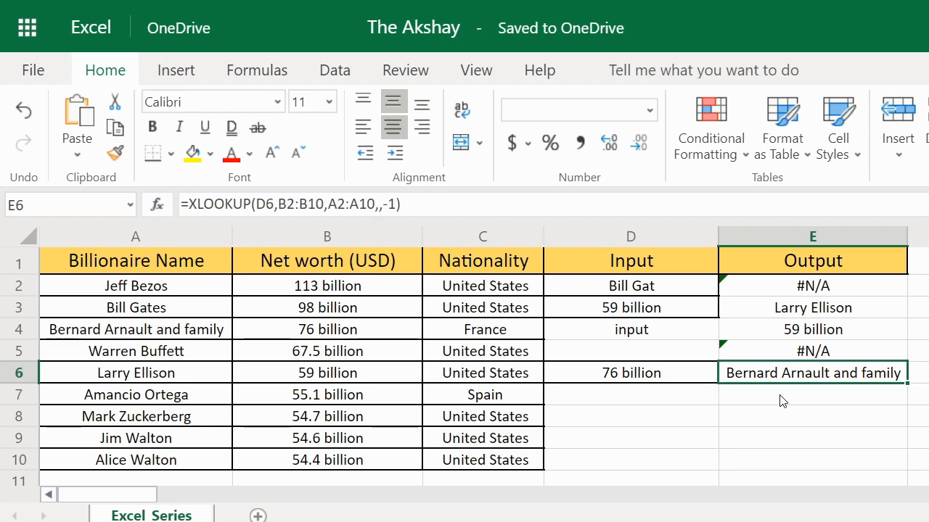
{"action": "left_click", "coordinate": [135, 331]}
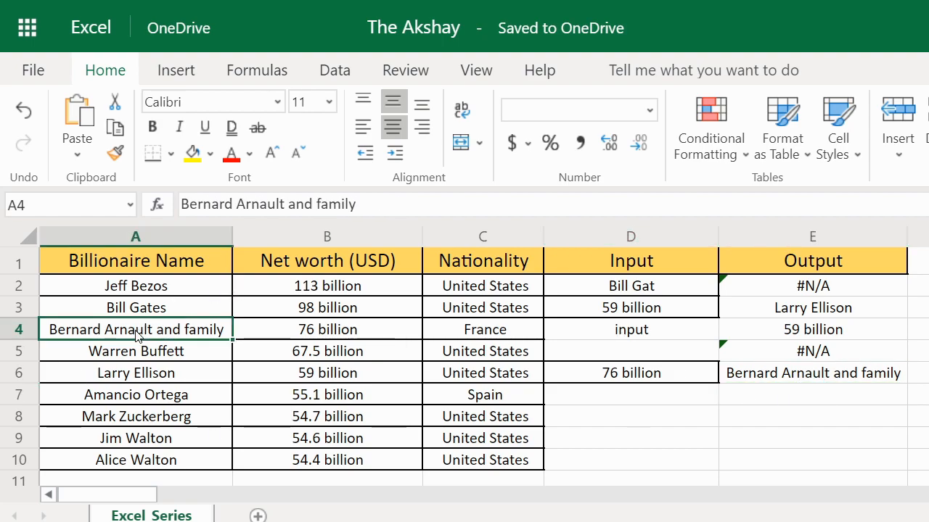
{"action": "left_click", "coordinate": [315, 334]}
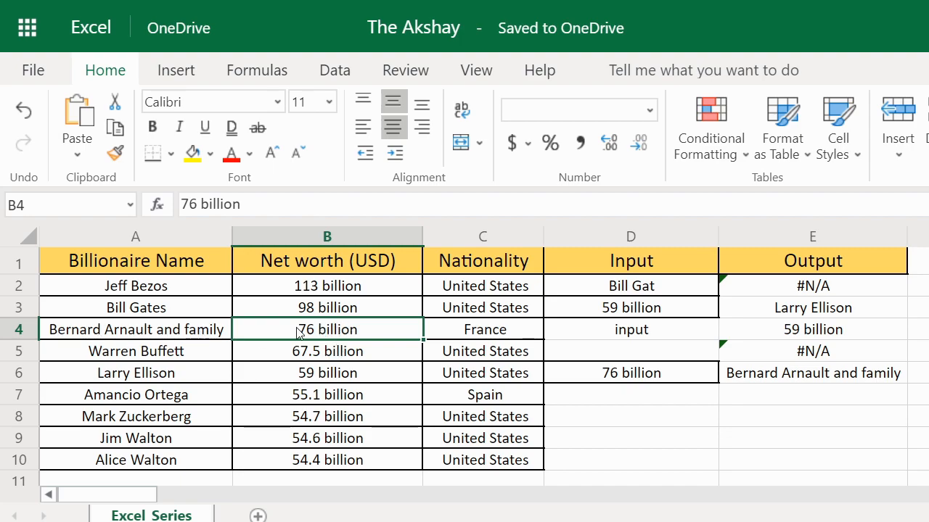
{"action": "left_click", "coordinate": [735, 405]}
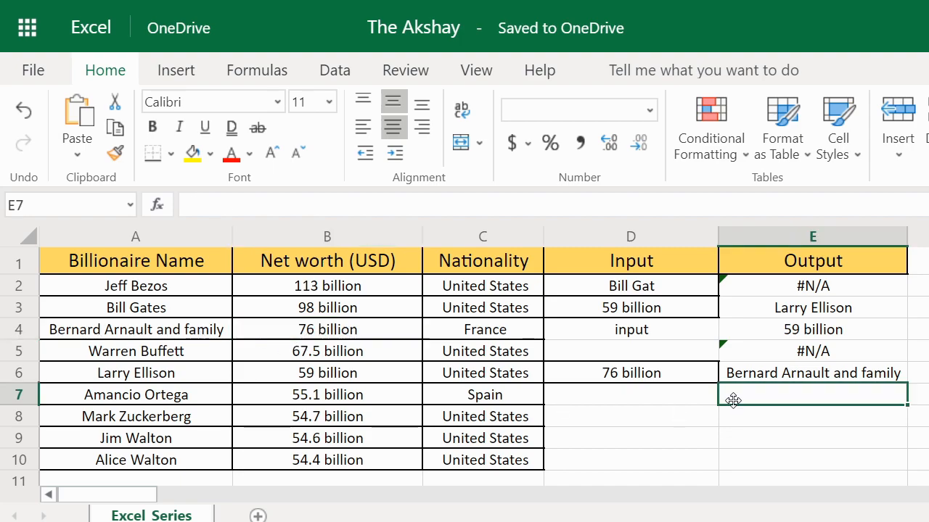
- Change the input value in D6 to 75 billion and select the lookup result in E6
{"action": "left_click", "coordinate": [662, 399]}
{"action": "left_click", "coordinate": [656, 378]}
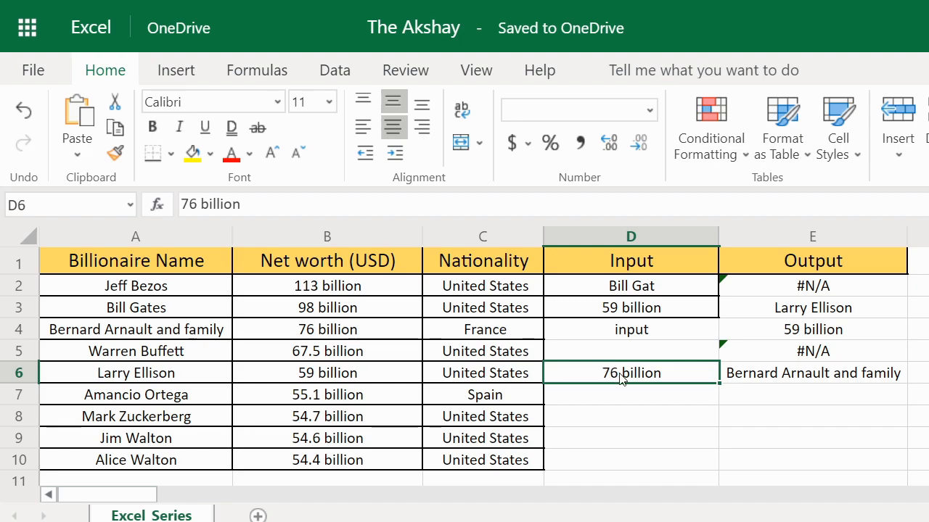
{"action": "triple_click", "coordinate": [620, 377]}
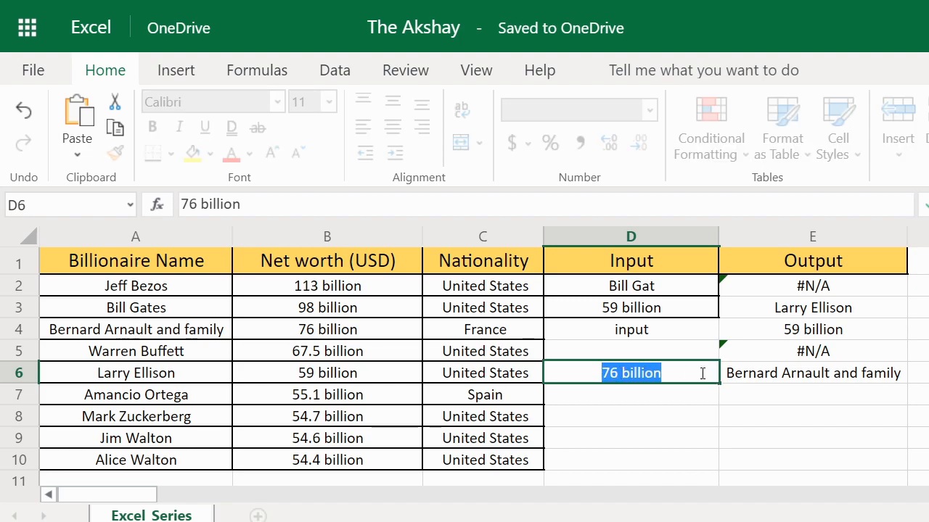
{"action": "left_click", "coordinate": [618, 373]}
{"action": "key", "text": "BackSpace"}
{"action": "type", "text": "5"}
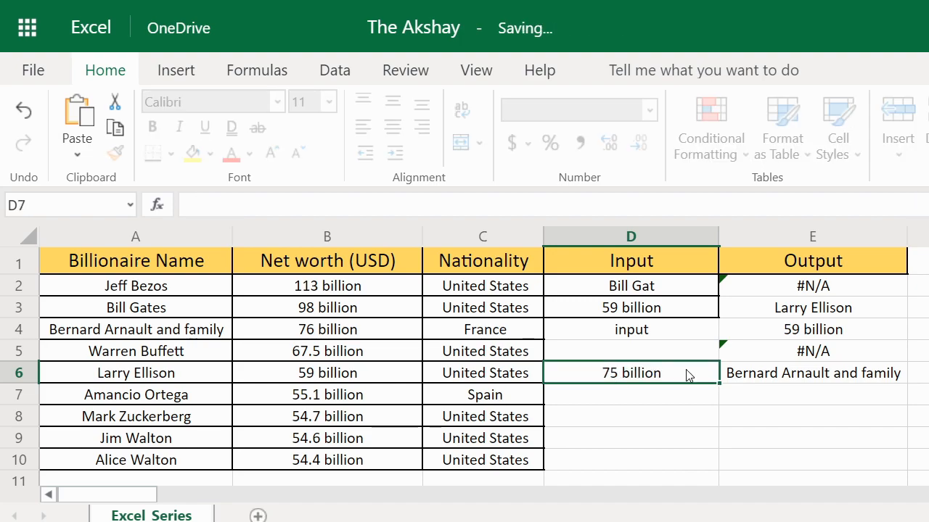
{"action": "key", "text": "Return"}
{"action": "key", "text": "Up"}
{"action": "key", "text": "Right"}
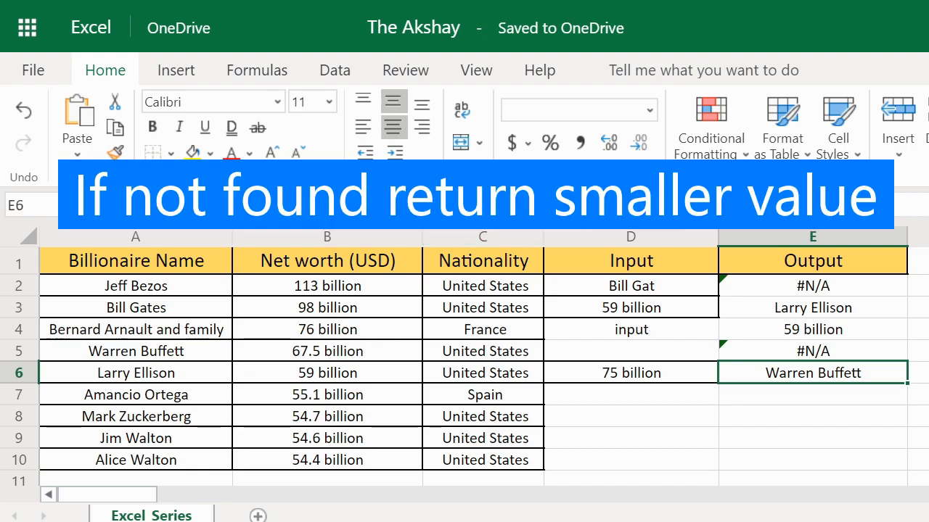
- Compare the input in D6 with the neighbouring net worths in column B and the billionaire name in row 5
{"action": "left_click", "coordinate": [610, 378]}
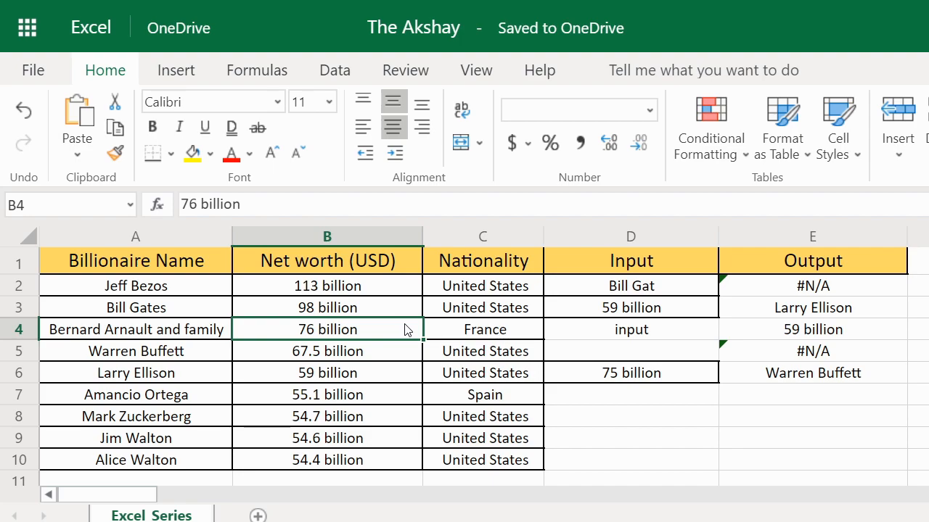
{"action": "key", "text": "Down"}
{"action": "key", "text": "Down"}
{"action": "key", "text": "Down"}
{"action": "key", "text": "Up"}
{"action": "key", "text": "Up"}
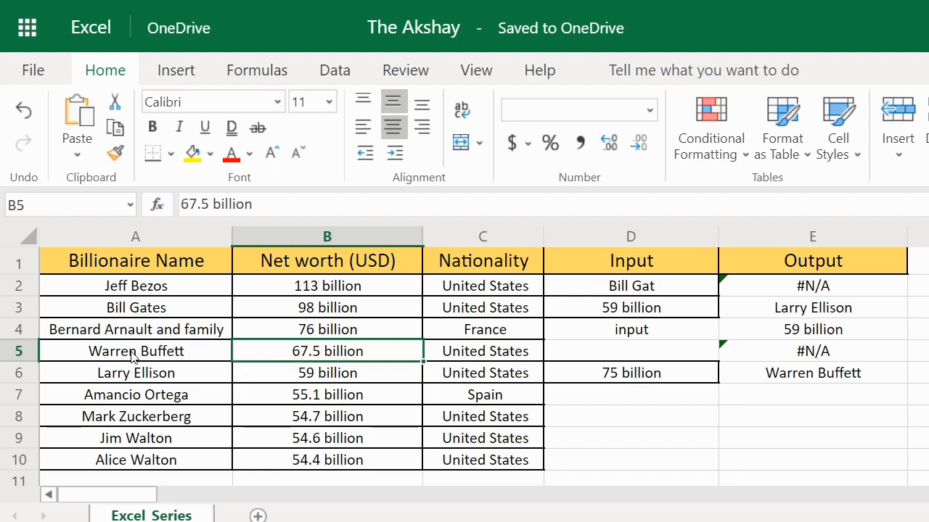
{"action": "left_click_drag", "start_coordinate": [132, 356], "coordinate": [309, 354]}
{"action": "left_click", "coordinate": [621, 377]}
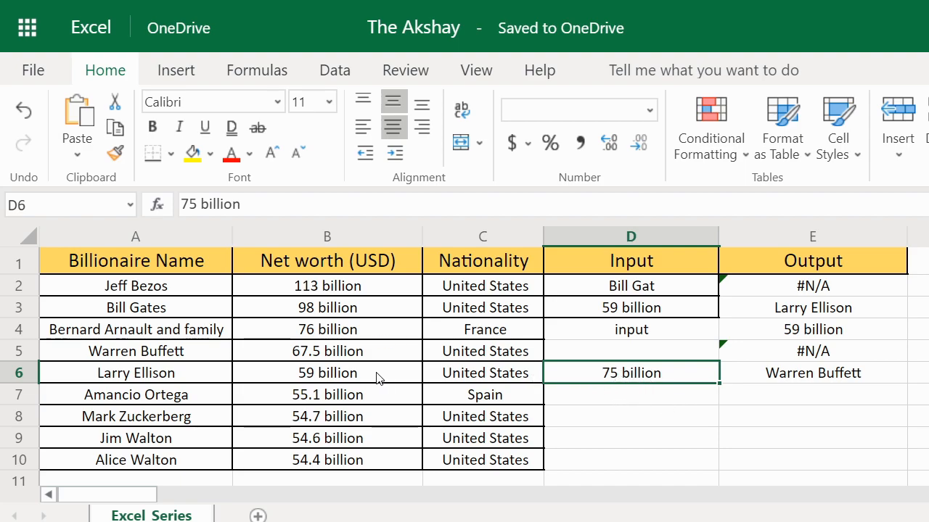
{"action": "left_click", "coordinate": [303, 354]}
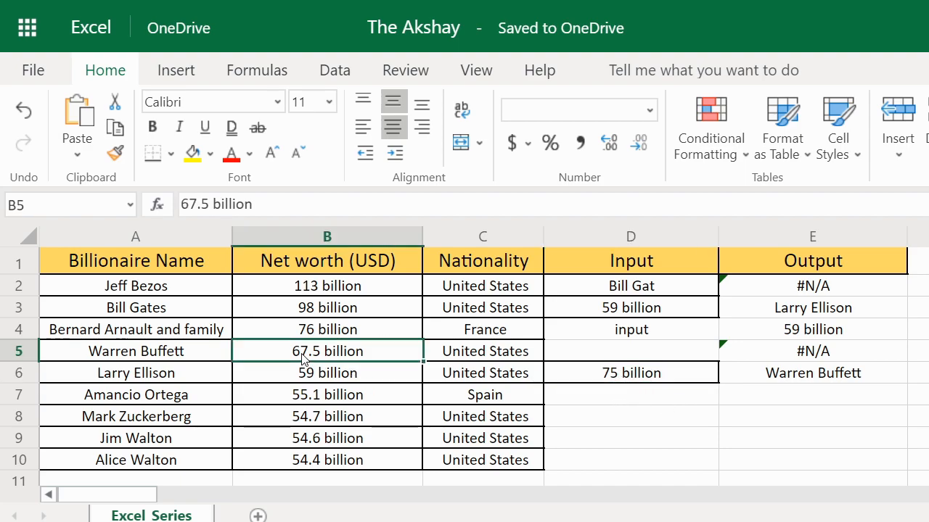
{"action": "left_click", "coordinate": [102, 354]}
- Set match_mode to 1 in the E6 formula so it reads =XLOOKUP(D6,B2:B10,A2:A10,,1)
{"action": "left_click", "coordinate": [794, 375]}
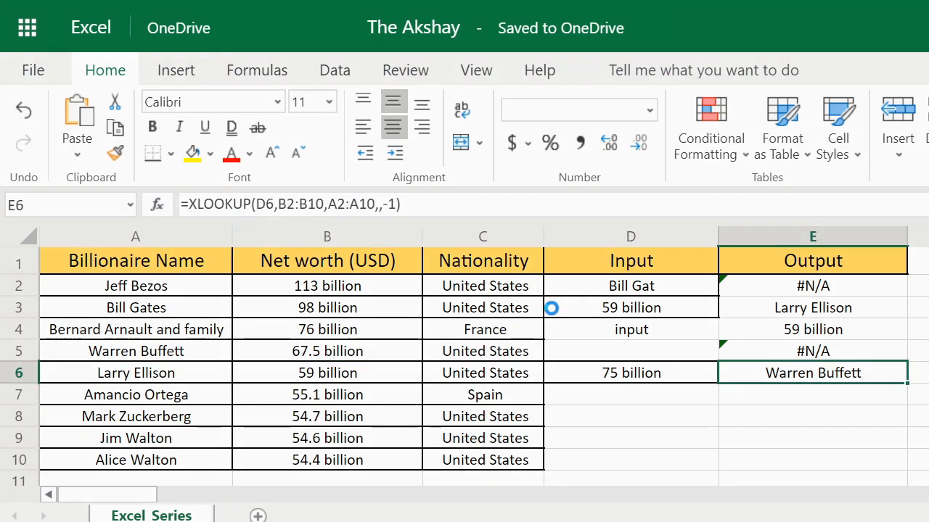
{"action": "left_click", "coordinate": [394, 204]}
{"action": "key", "text": "BackSpace"}
{"action": "key", "text": "BackSpace"}
{"action": "type", "text": "1"}
{"action": "key", "text": "Return"}
{"action": "key", "text": "Up"}
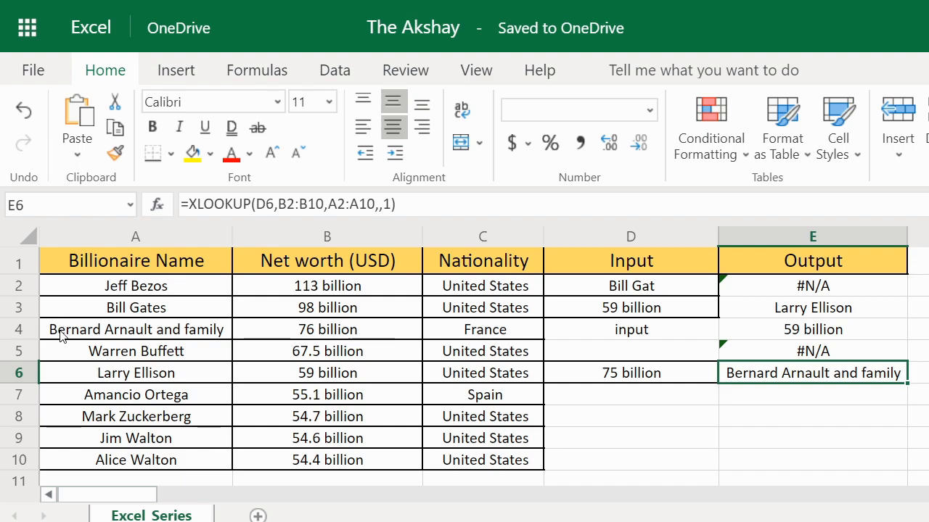
- Change the input value in D6 to 100 billion and check the result in E6 against the net worth in B2
{"action": "left_click", "coordinate": [599, 373]}
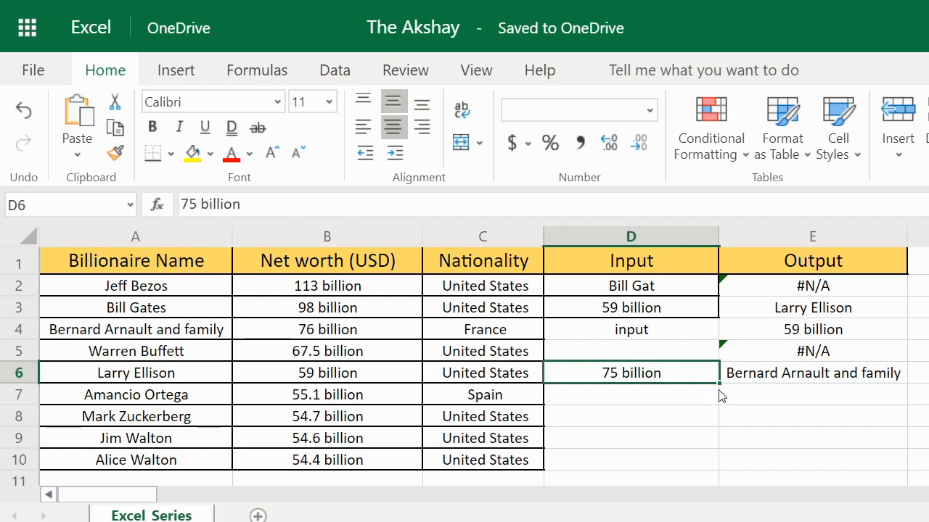
{"action": "left_click", "coordinate": [328, 331]}
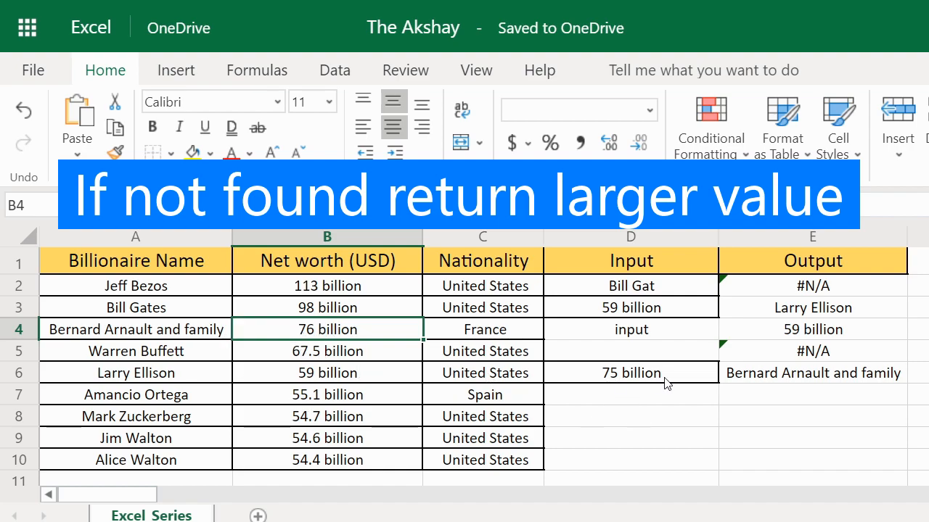
{"action": "double_click", "coordinate": [617, 373]}
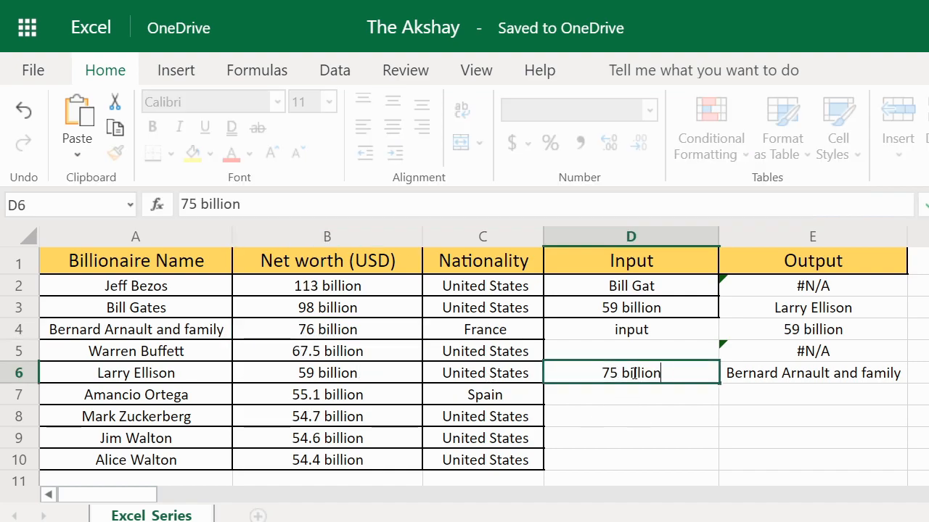
{"action": "key", "text": "BackSpace"}
{"action": "key", "text": "BackSpace"}
{"action": "type", "text": "100"}
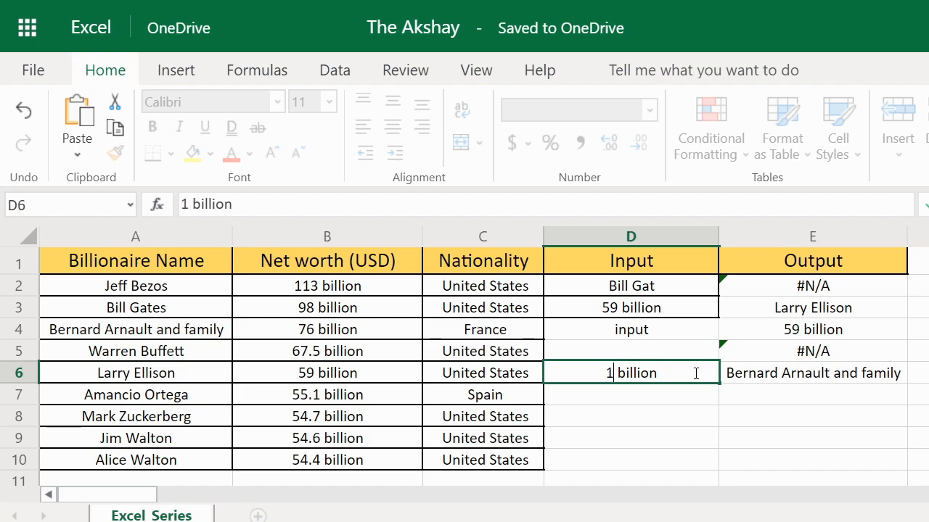
{"action": "key", "text": "Return"}
{"action": "key", "text": "Right"}
{"action": "key", "text": "Up"}
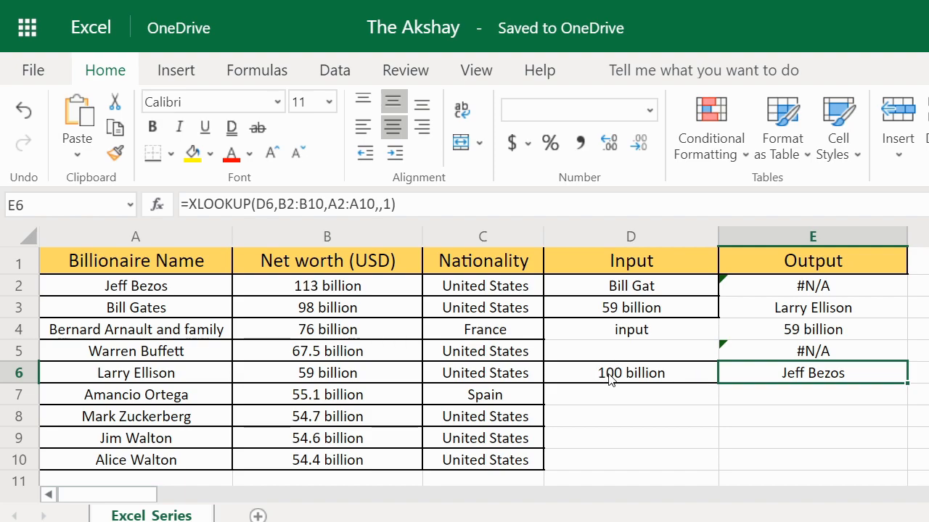
{"action": "left_click", "coordinate": [369, 290]}
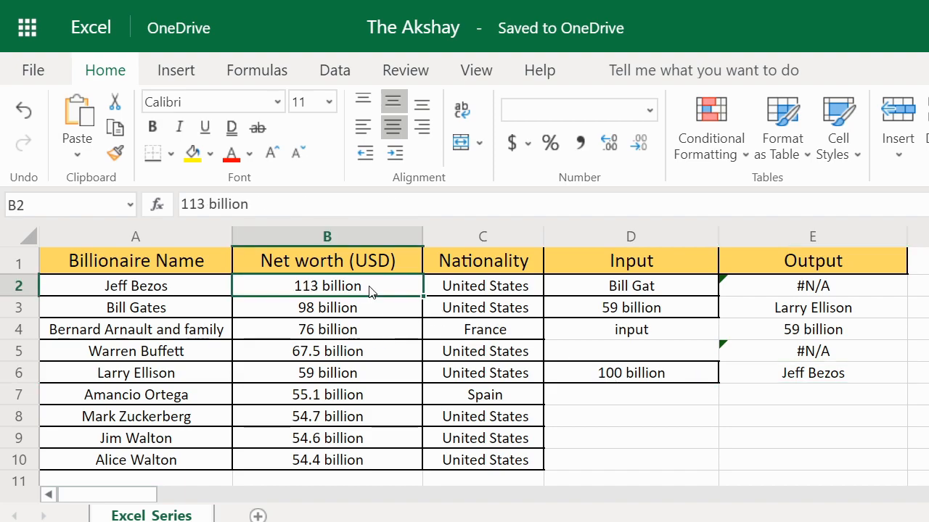
- Enter the wildcard search text *Walton in input cell D7 and select output cell E7
{"action": "left_click", "coordinate": [802, 394]}
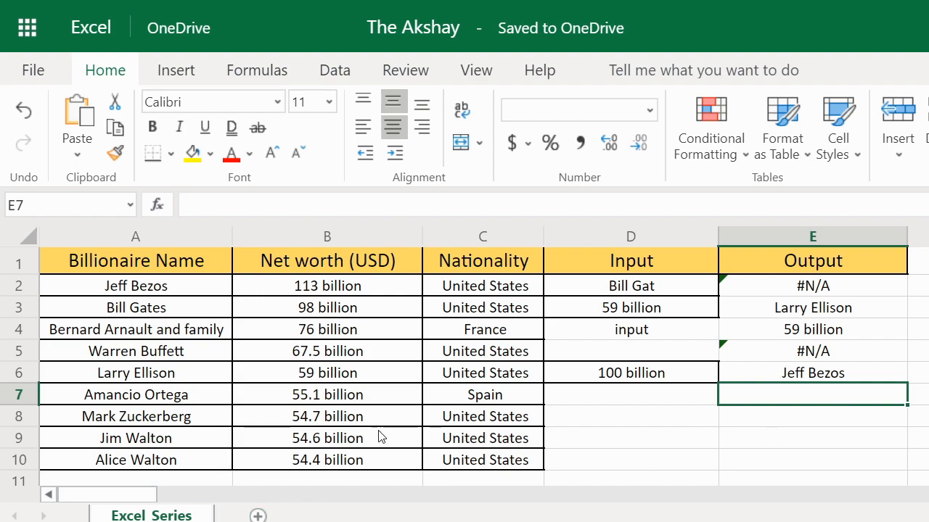
{"action": "left_click", "coordinate": [601, 398]}
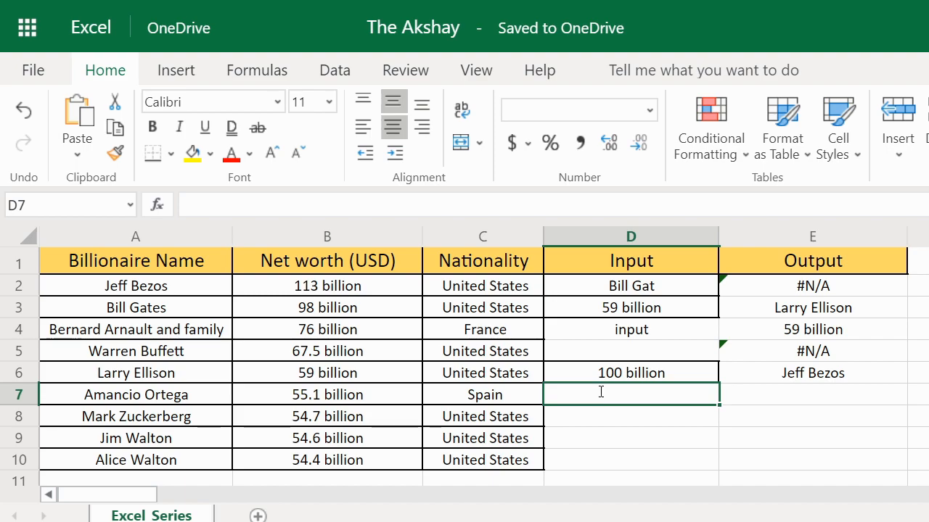
{"action": "type", "text": "*"}
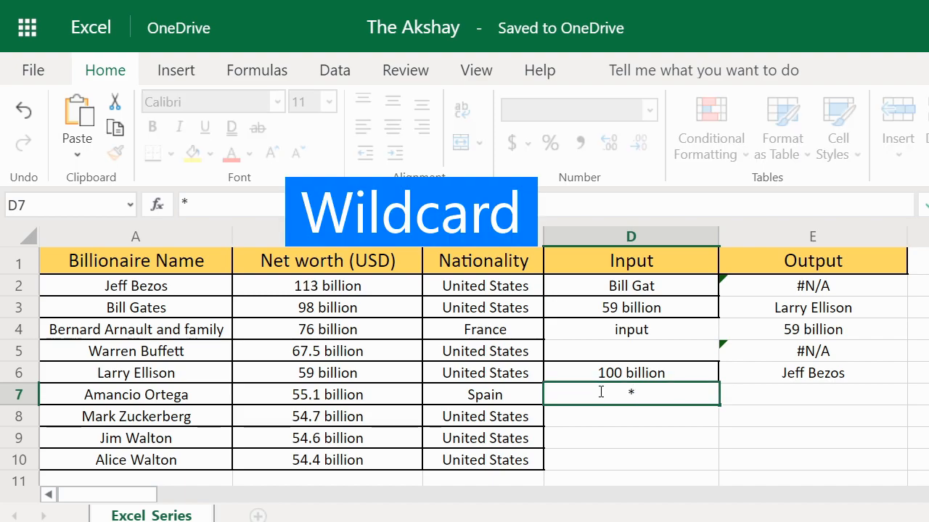
{"action": "type", "text": "W"}
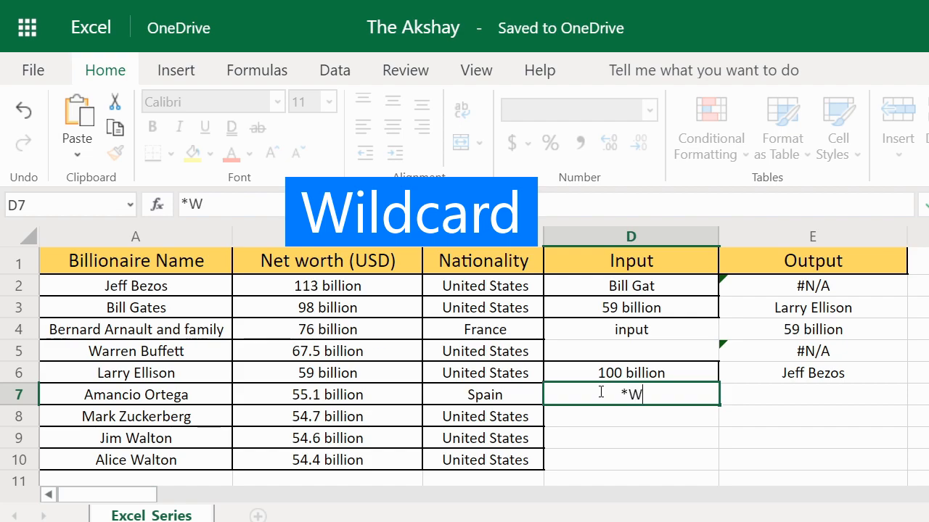
{"action": "type", "text": "alton"}
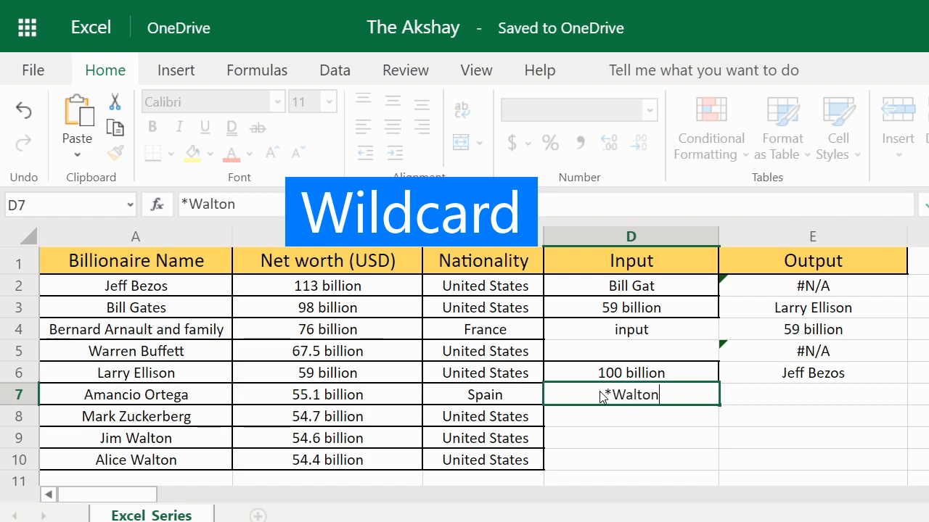
{"action": "key", "text": "Return"}
{"action": "key", "text": "Up"}
{"action": "key", "text": "Right"}
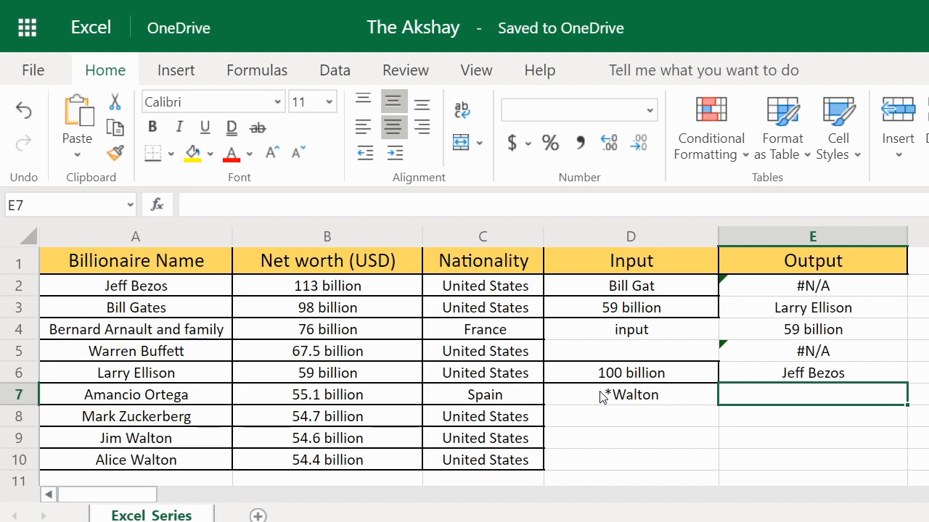
- In output cell E7, start an XLOOKUP with D7 as lookup value, A2:A10 as lookup array and B2:B10 as return array
{"action": "left_click", "coordinate": [296, 201]}
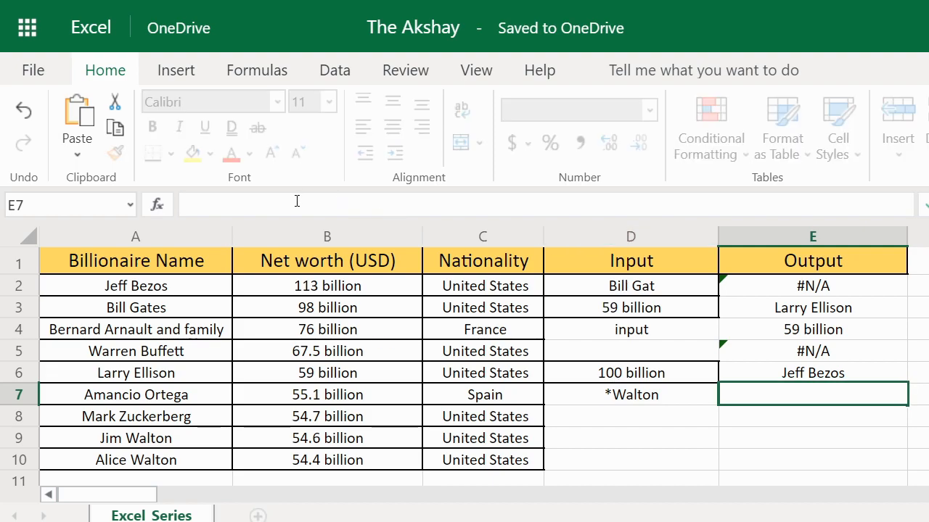
{"action": "type", "text": "=xlo"}
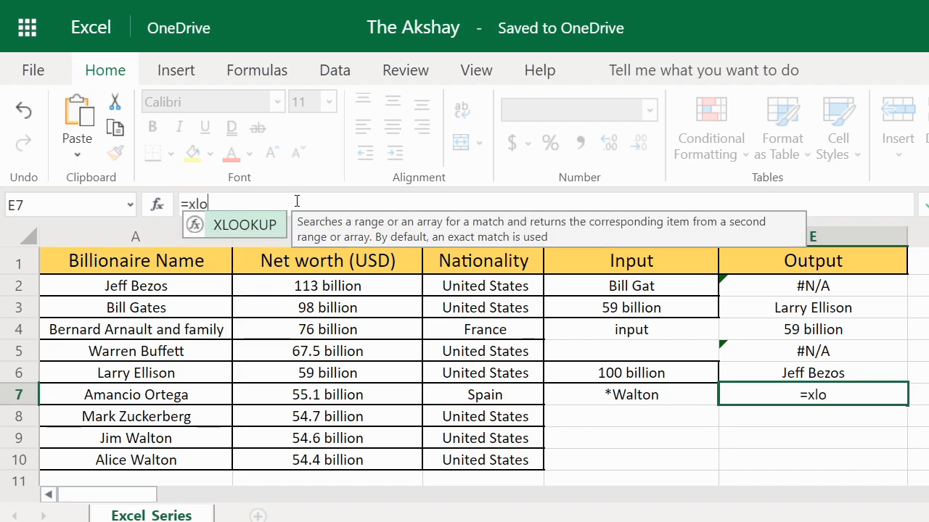
{"action": "key", "text": "Tab"}
{"action": "left_click", "coordinate": [631, 396]}
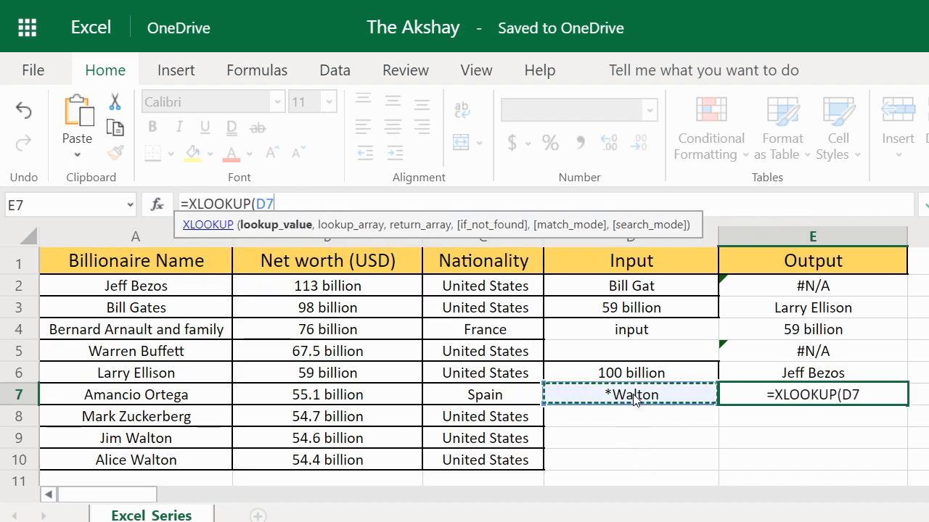
{"action": "type", "text": ","}
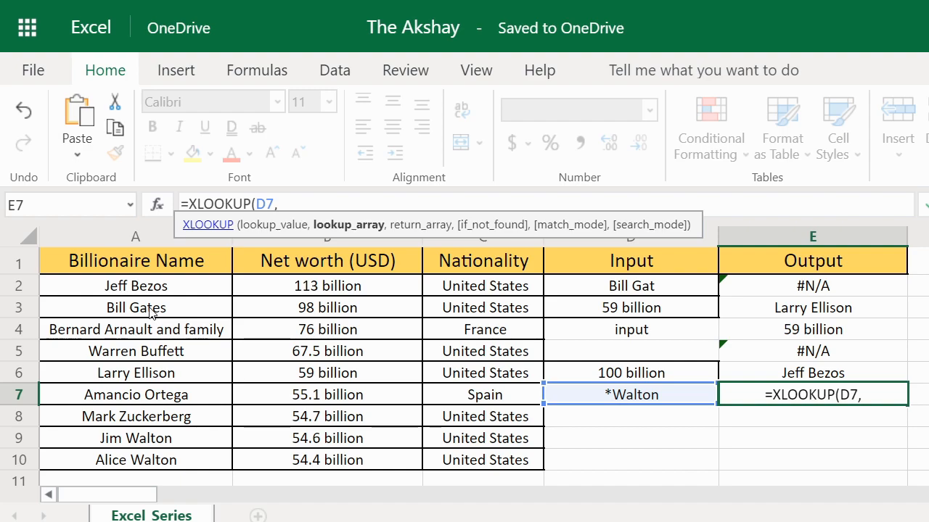
{"action": "left_click_drag", "start_coordinate": [140, 290], "coordinate": [148, 464]}
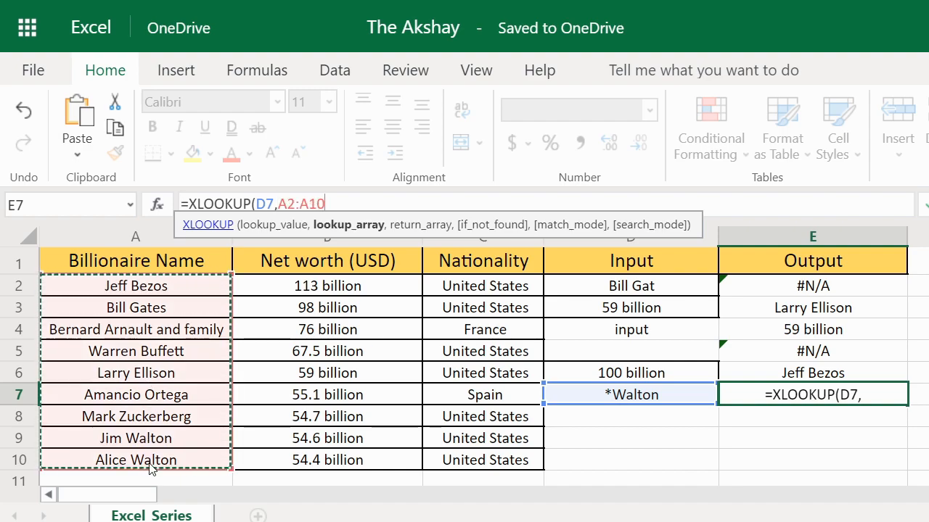
{"action": "type", "text": ","}
{"action": "left_click_drag", "start_coordinate": [349, 291], "coordinate": [345, 468]}
- Skip the if_not_found argument, set match_mode to 2 and complete the formula in E7 as =XLOOKUP(D7,A2:A10,B2:B10,,2)
{"action": "type", "text": ","}
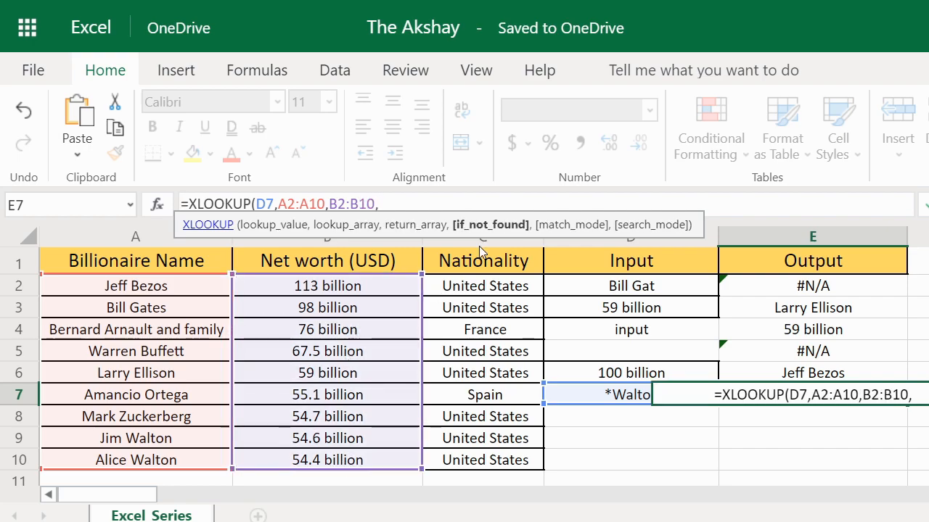
{"action": "type", "text": ","}
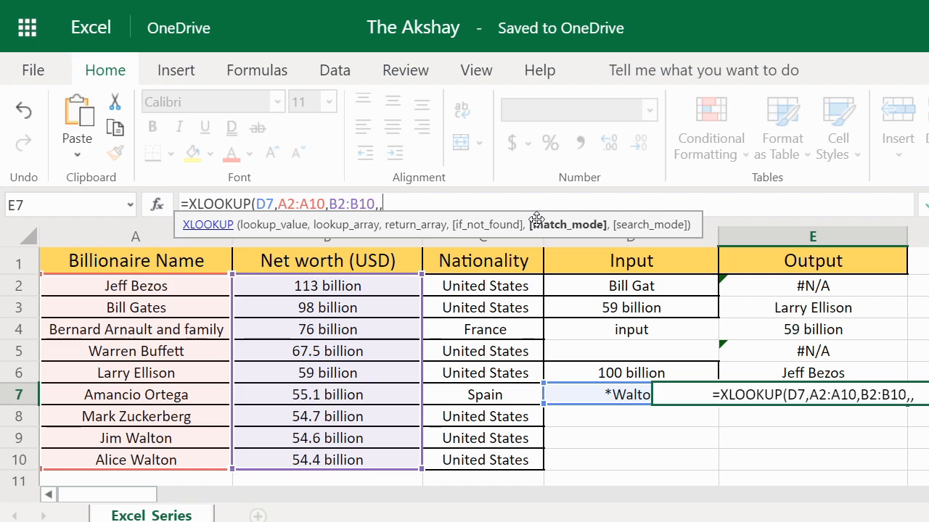
{"action": "type", "text": "2"}
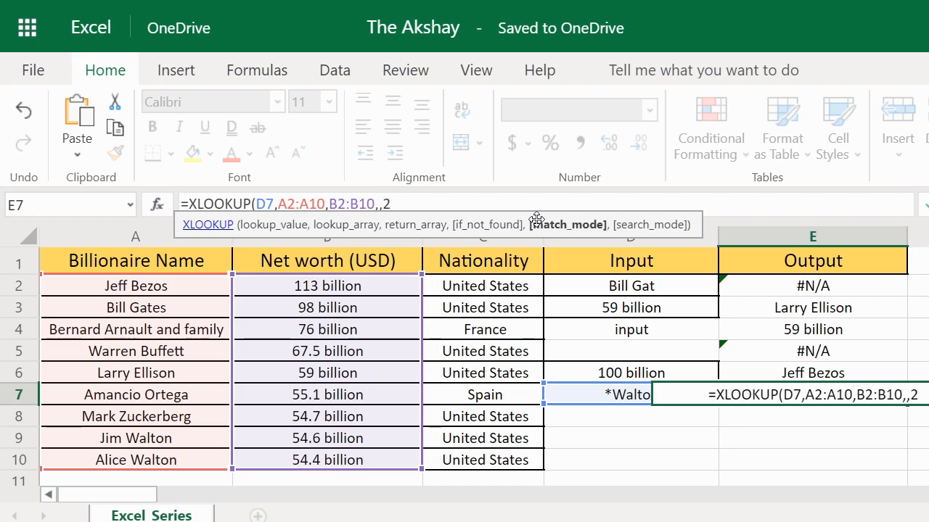
{"action": "type", "text": ")"}
{"action": "key", "text": "Return"}
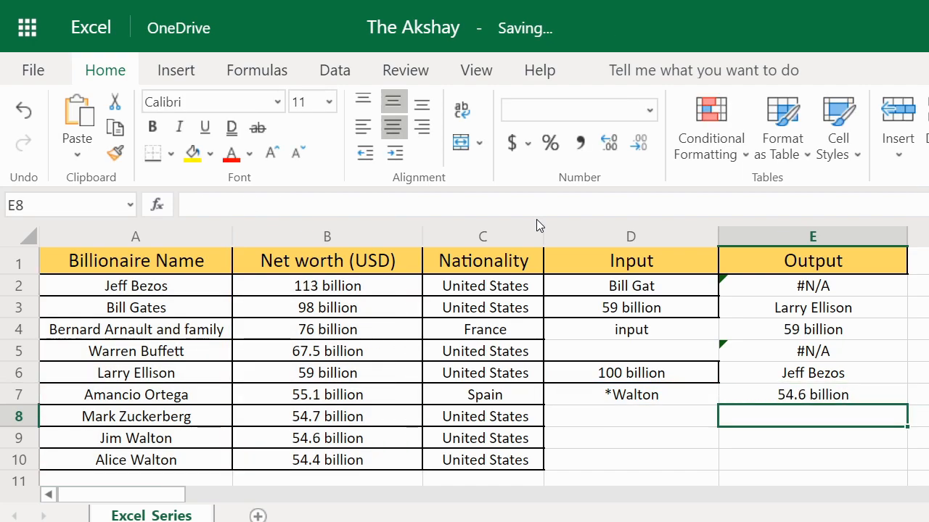
- Compare the wildcard result in E7 with the search text in D7 and the matching entry in A9:B9
{"action": "key", "text": "Up"}
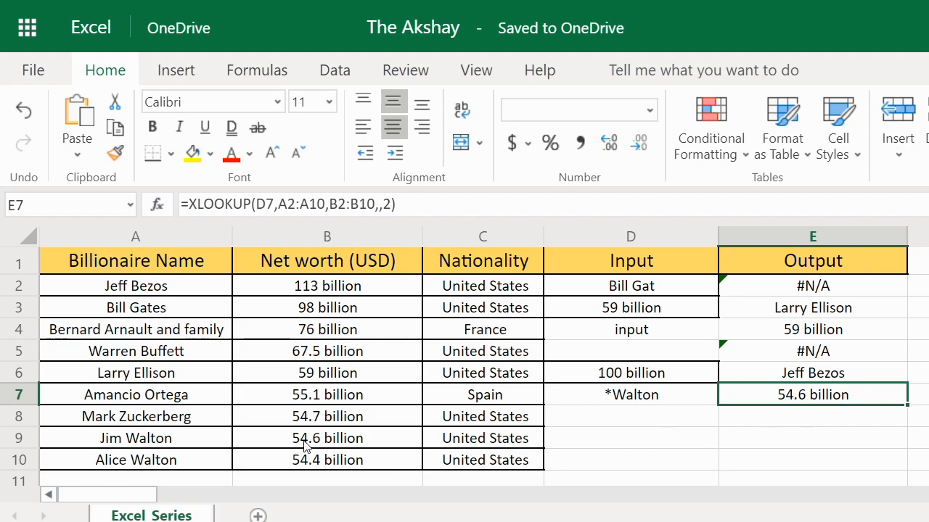
{"action": "left_click_drag", "start_coordinate": [169, 444], "coordinate": [334, 444]}
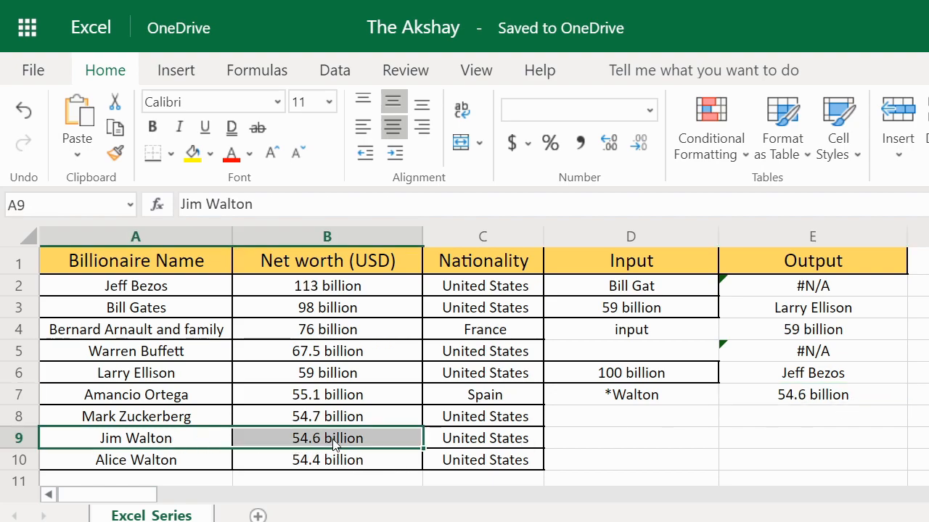
{"action": "left_click", "coordinate": [832, 401]}
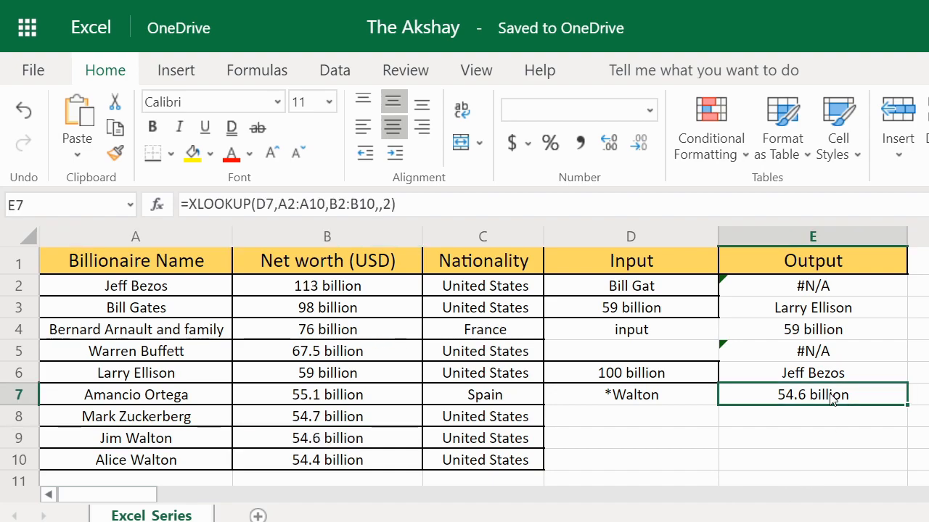
{"action": "left_click", "coordinate": [646, 396]}
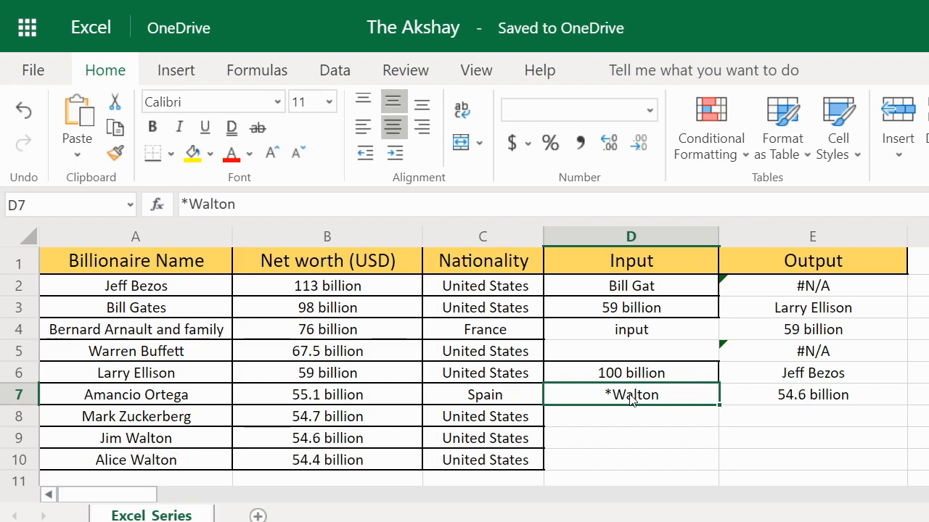
{"action": "left_click", "coordinate": [109, 440]}
{"action": "left_click", "coordinate": [287, 444]}
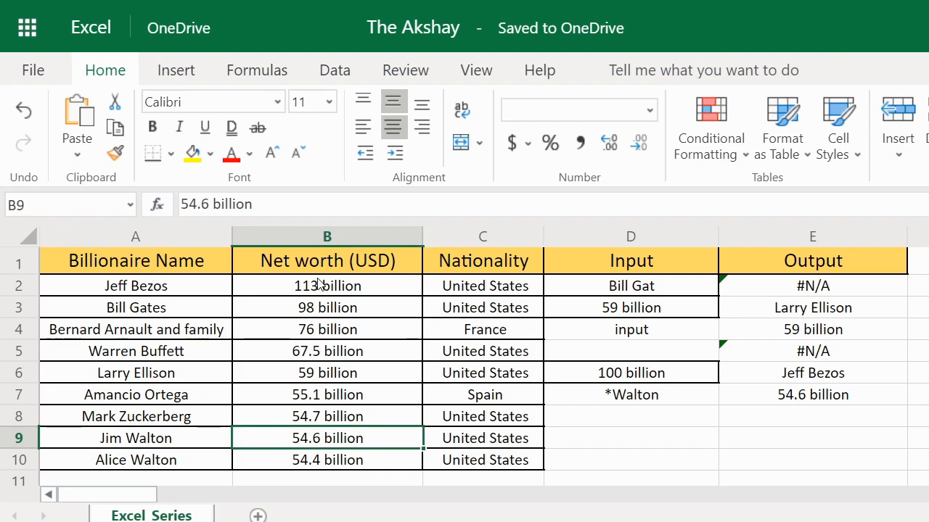
- Add search_mode -1 to the XLOOKUP formula in E7 and check the result against A10:B10
{"action": "left_click", "coordinate": [832, 400]}
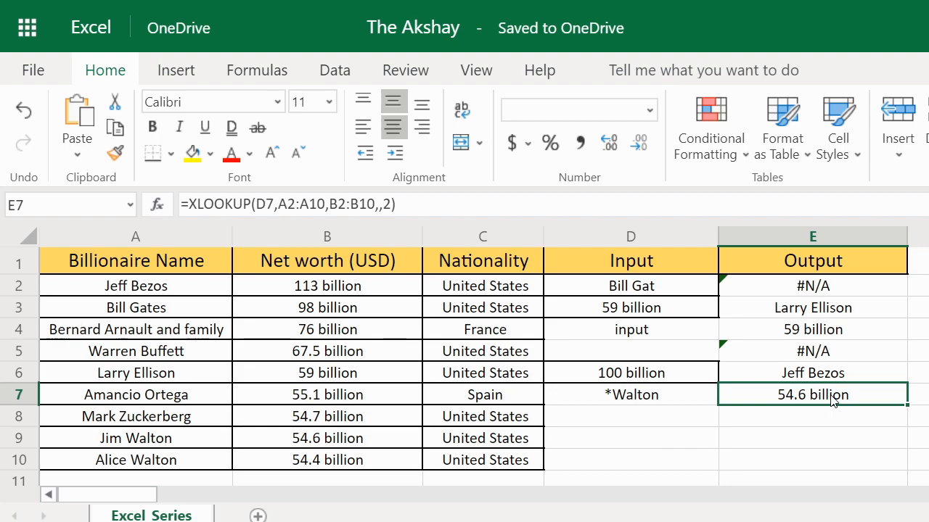
{"action": "left_click", "coordinate": [392, 205]}
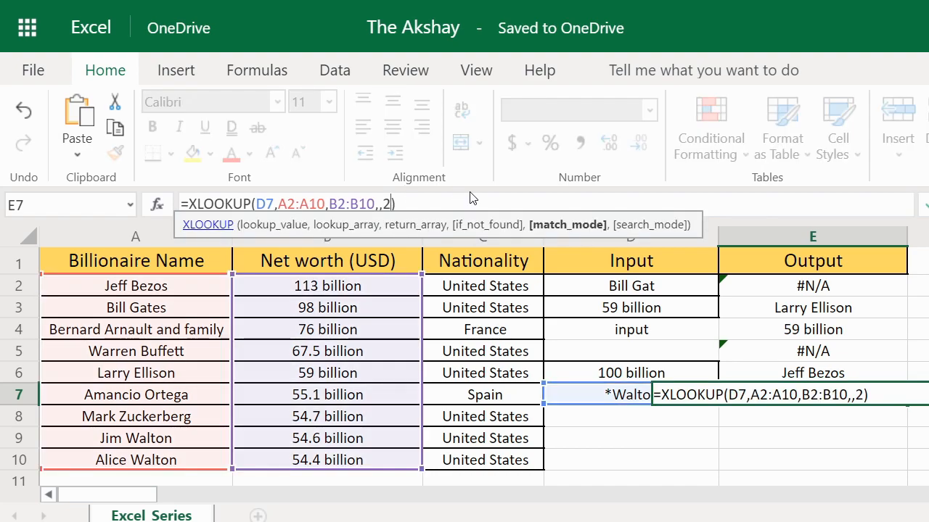
{"action": "type", "text": ","}
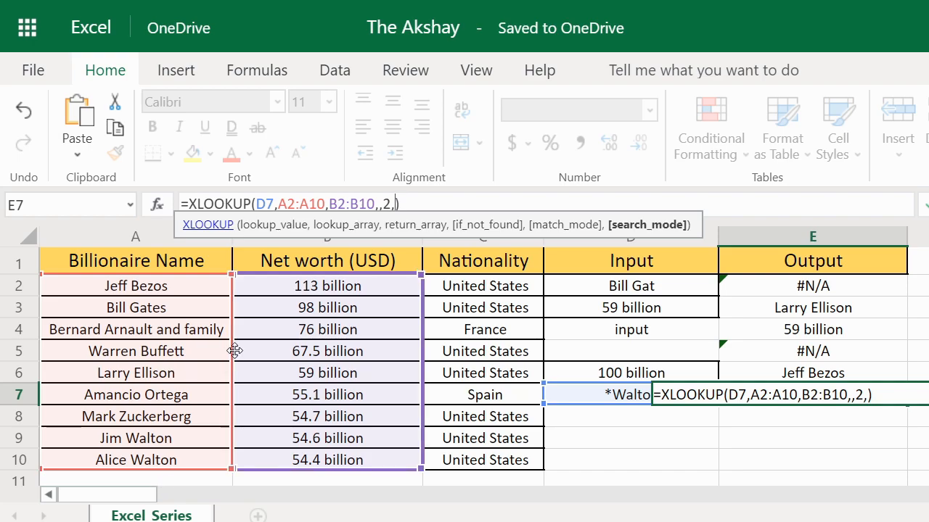
{"action": "type", "text": "-1"}
{"action": "key", "text": "Return"}
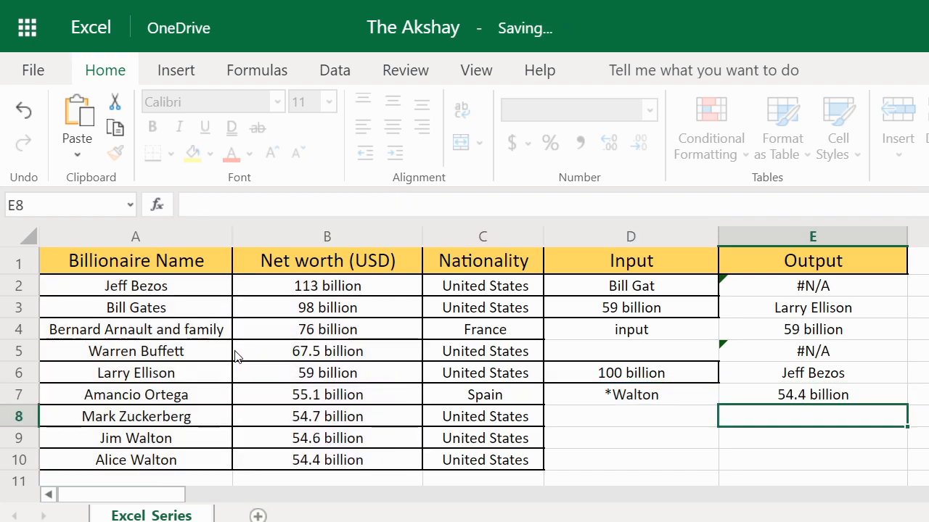
{"action": "key", "text": "Up"}
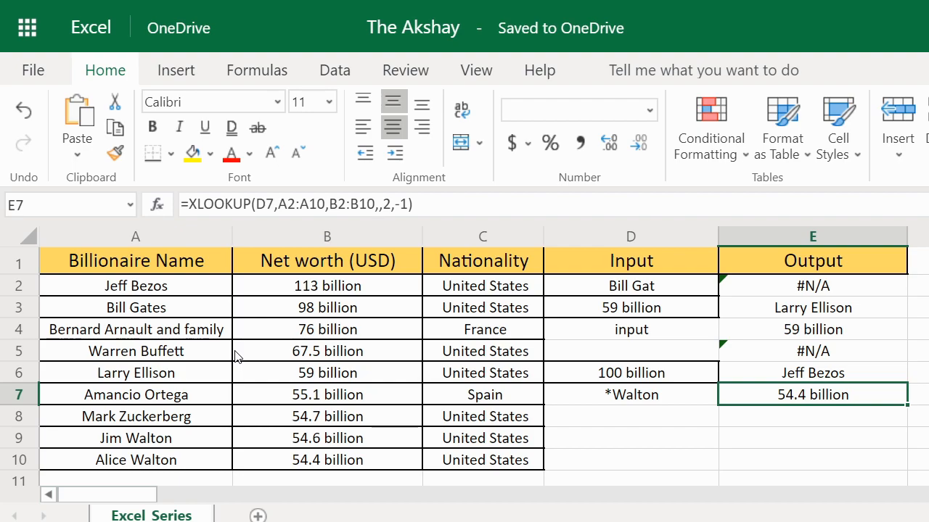
{"action": "left_click_drag", "start_coordinate": [135, 464], "coordinate": [322, 470]}
- Copy the billionaire name from A8 into input cell D8
{"action": "left_click", "coordinate": [759, 419]}
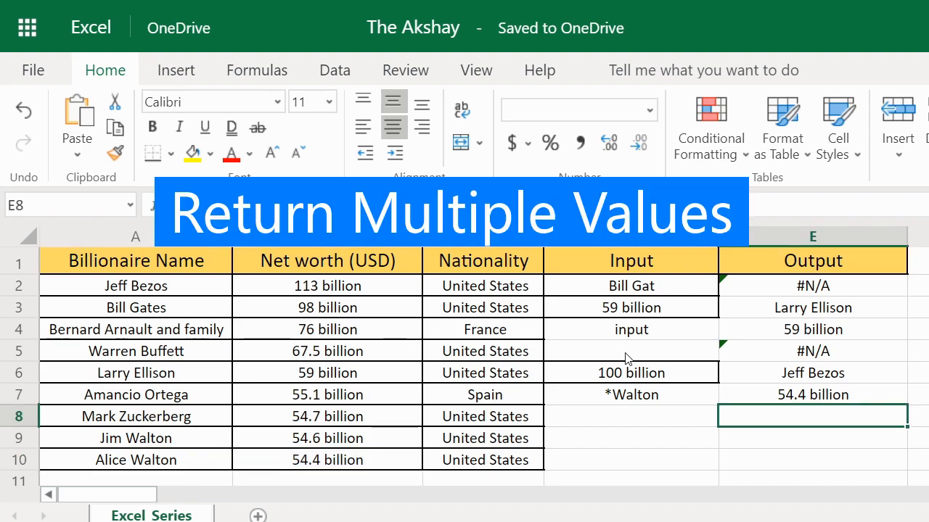
{"action": "key", "text": "Left"}
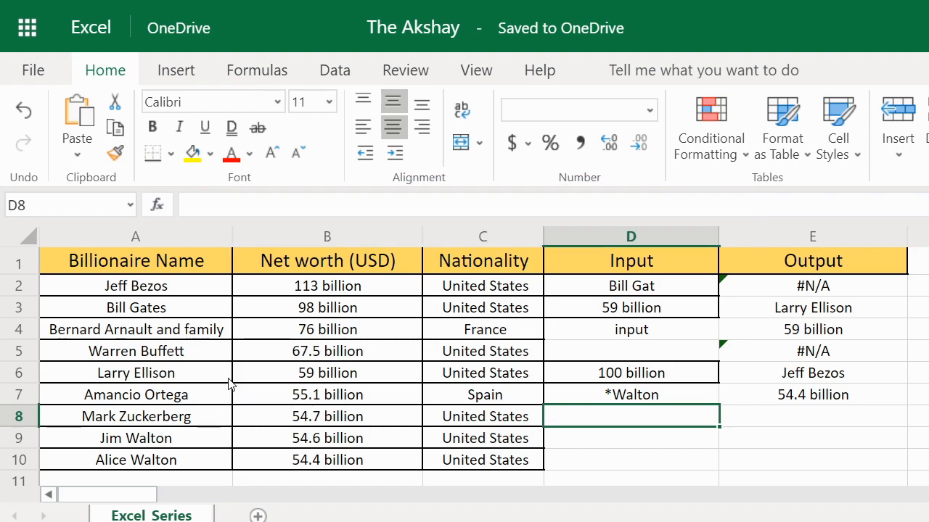
{"action": "left_click", "coordinate": [166, 419]}
{"action": "key", "text": "ctrl+c"}
{"action": "left_click", "coordinate": [600, 418]}
{"action": "key", "text": "ctrl+v"}
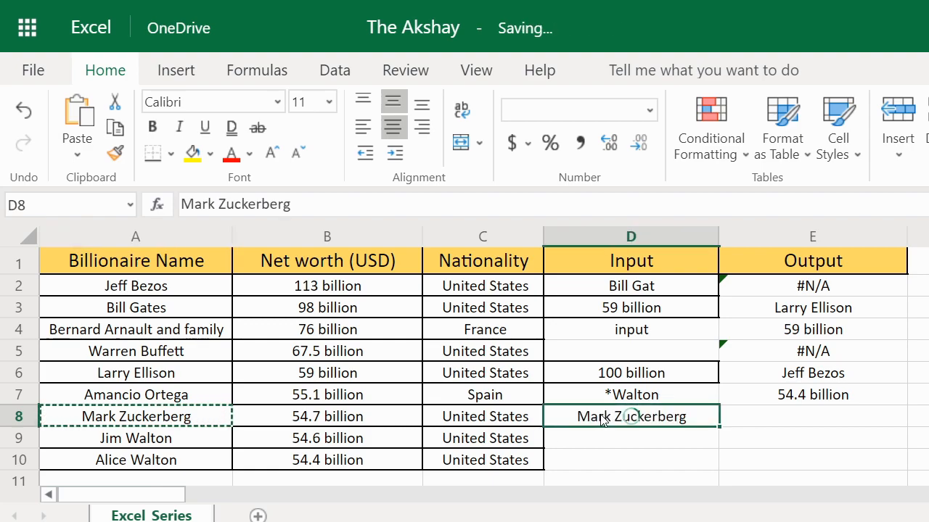
- In output cell E8, start an XLOOKUP with D8 as lookup value and A2:A10 as lookup array
{"action": "left_click", "coordinate": [758, 424]}
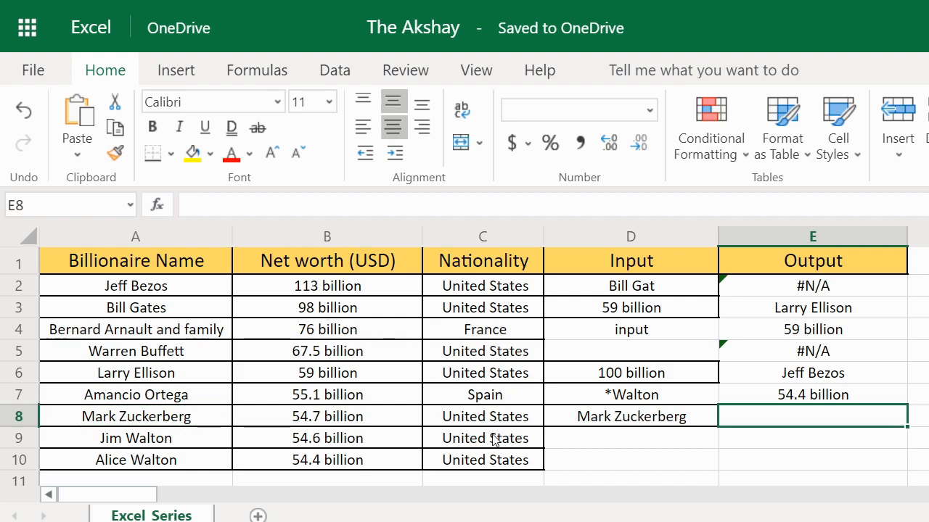
{"action": "left_click", "coordinate": [329, 207]}
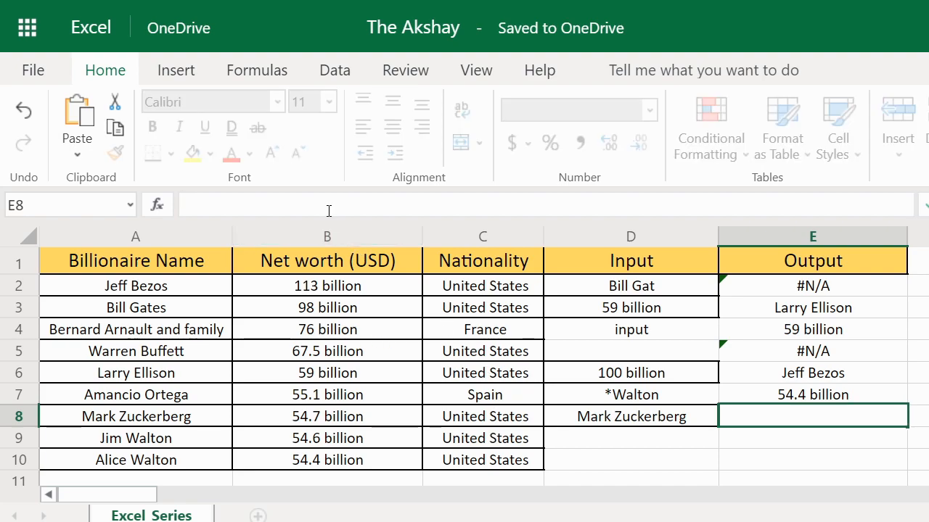
{"action": "type", "text": "=xlo"}
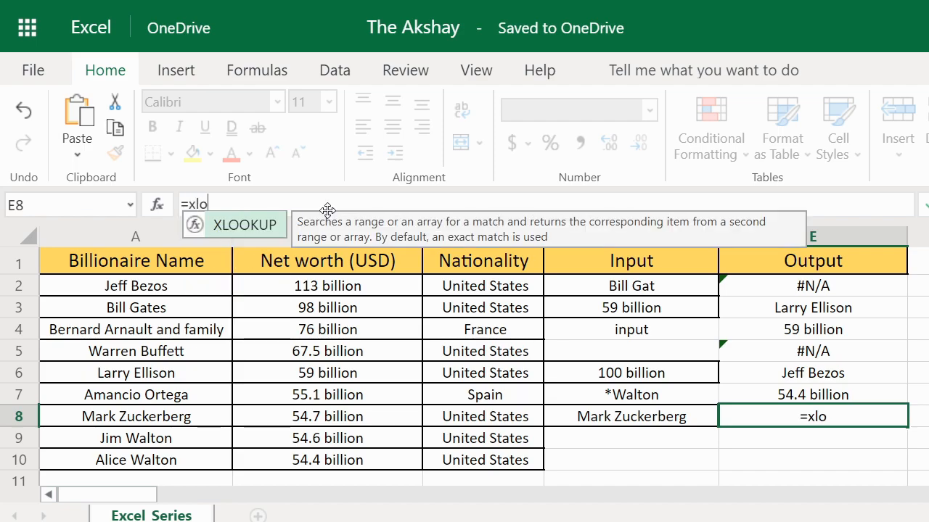
{"action": "key", "text": "Tab"}
{"action": "left_click", "coordinate": [580, 421]}
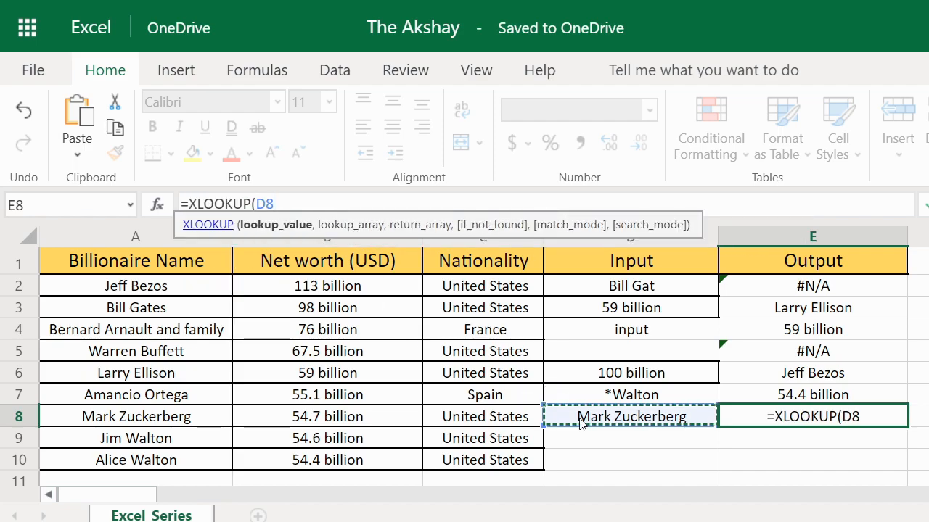
{"action": "type", "text": ","}
{"action": "left_click_drag", "start_coordinate": [208, 286], "coordinate": [213, 459]}
{"action": "type", "text": ","}
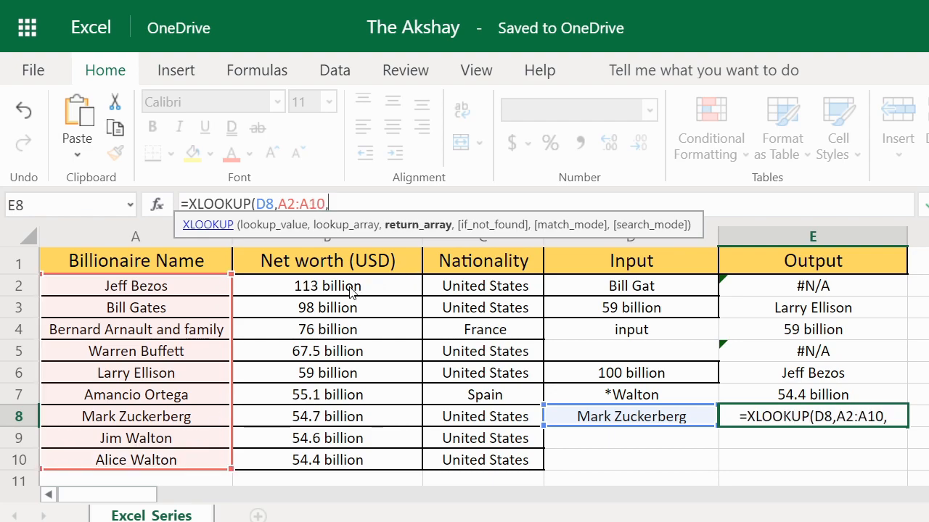
- Set the return array to both columns B2:C10 and complete the formula in E8 as =XLOOKUP(D8,A2:A10,B2:C10)
{"action": "left_click_drag", "start_coordinate": [351, 289], "coordinate": [510, 441]}
{"action": "scroll", "coordinate": [494, 394], "scroll_direction": "up", "scroll_amount": 1}
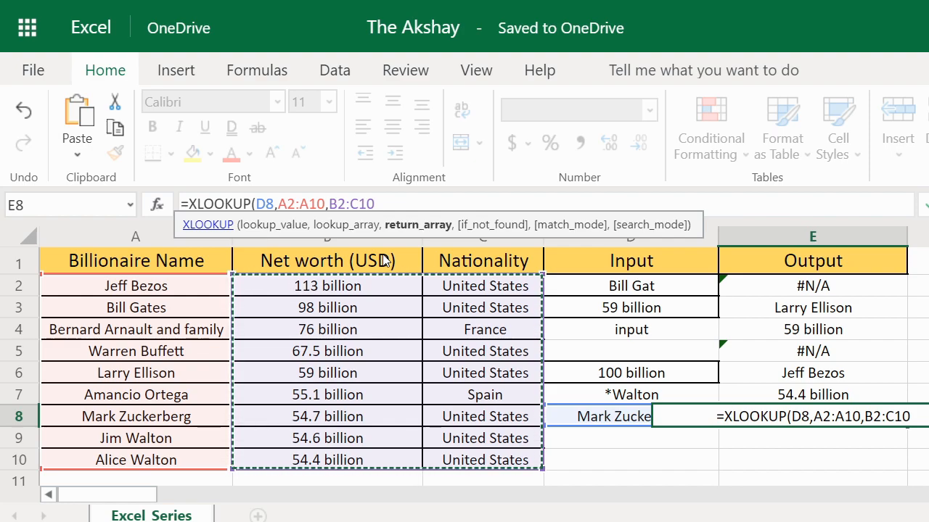
{"action": "key", "text": "Return"}
{"action": "key", "text": "Up"}
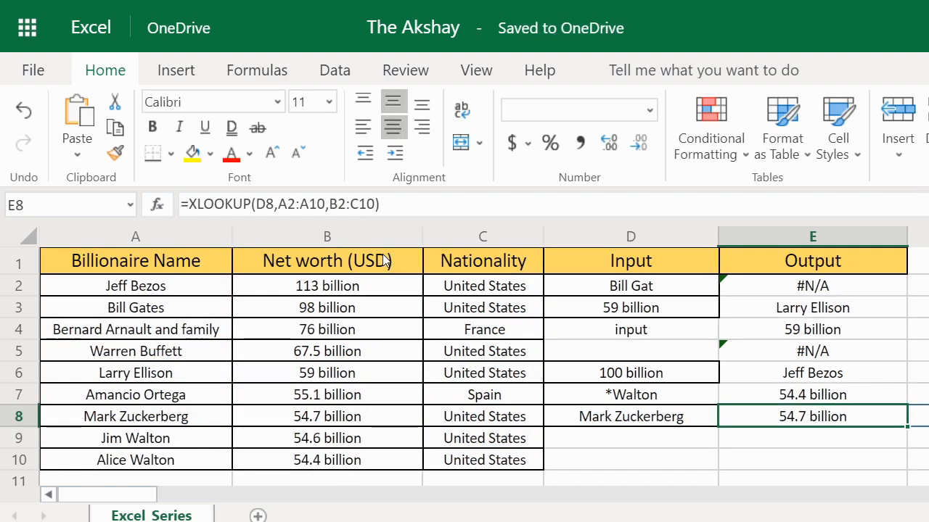
- Examine the multiple values returned in E8 and F8 and compare them with the source entry in row 8
{"action": "key", "text": "Right"}
{"action": "key", "text": "Right"}
{"action": "key", "text": "Right"}
{"action": "key", "text": "Left"}
{"action": "key", "text": "Left"}
{"action": "key", "text": "Left"}
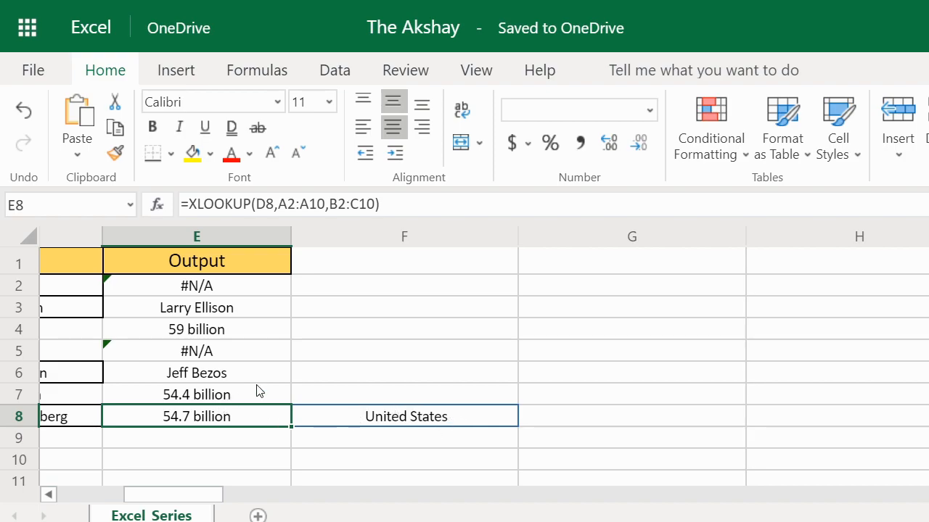
{"action": "key", "text": "Left"}
{"action": "key", "text": "Left"}
{"action": "key", "text": "Left"}
{"action": "key", "text": "Left"}
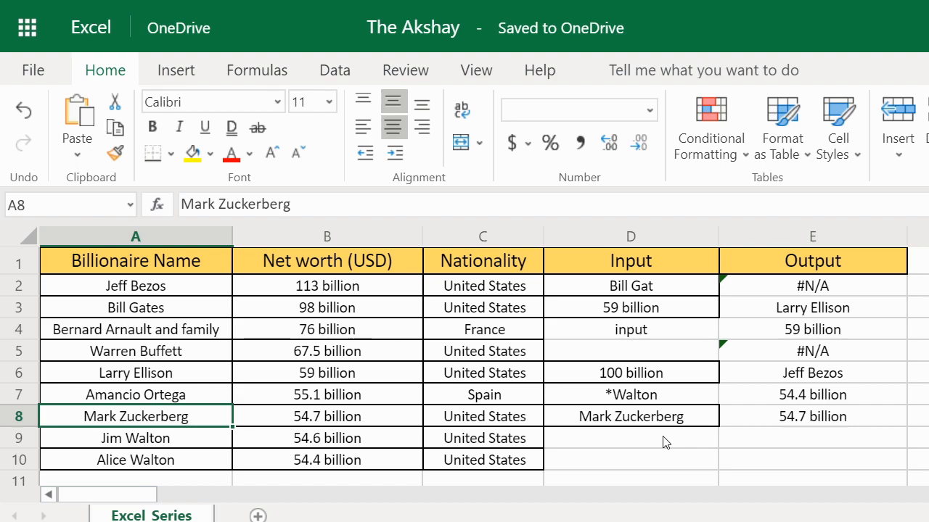
- Insert an empty column before the Net worth (USD) column
{"action": "left_click", "coordinate": [290, 239]}
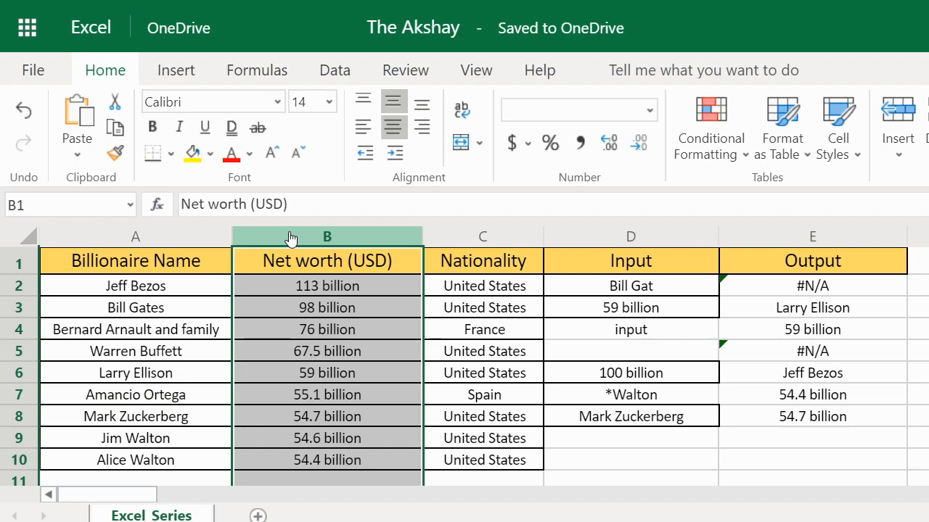
{"action": "right_click", "coordinate": [290, 238]}
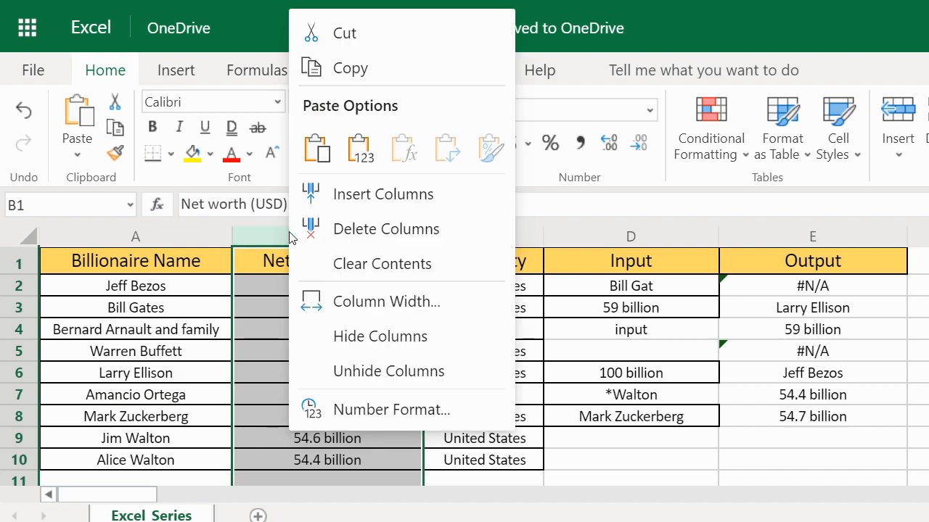
{"action": "left_click", "coordinate": [405, 194]}
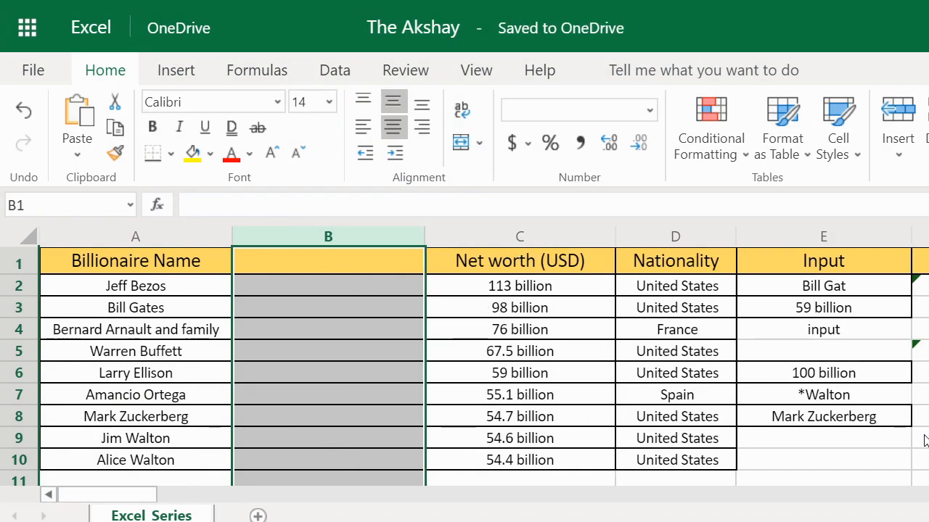
- Check the XLOOKUP results in the Output column and the adjacent column with the extra table column in place
{"action": "left_click", "coordinate": [894, 380]}
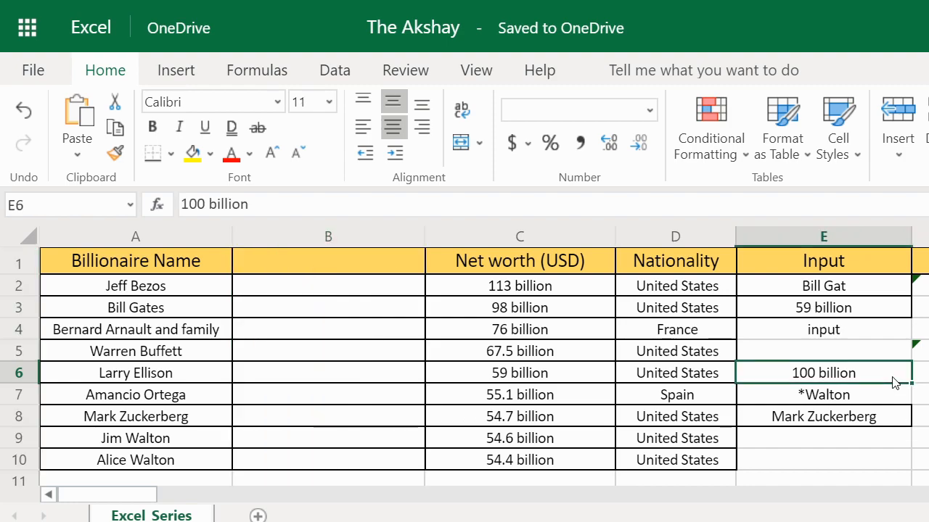
{"action": "key", "text": "Right"}
{"action": "key", "text": "Right"}
{"action": "key", "text": "Left"}
{"action": "key", "text": "Right"}
{"action": "key", "text": "Right"}
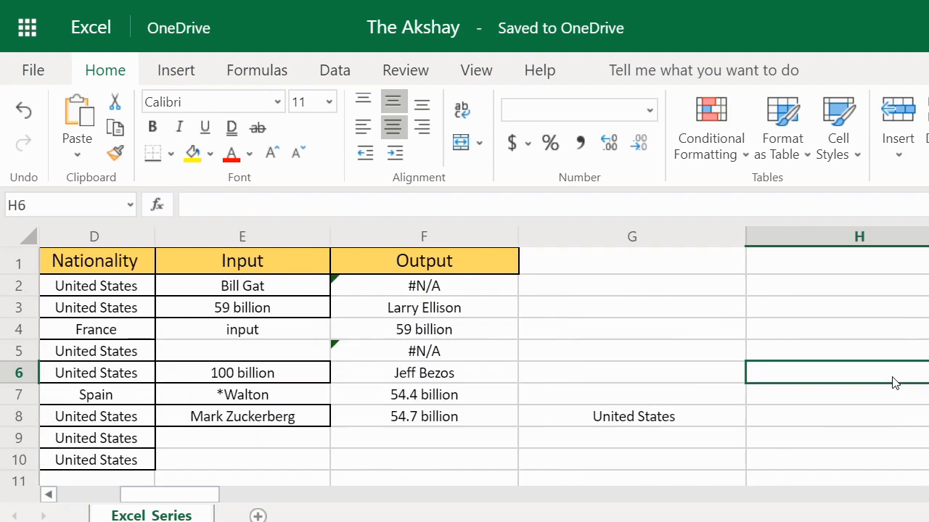
{"action": "key", "text": "Left"}
{"action": "key", "text": "Left"}
{"action": "key", "text": "Left"}
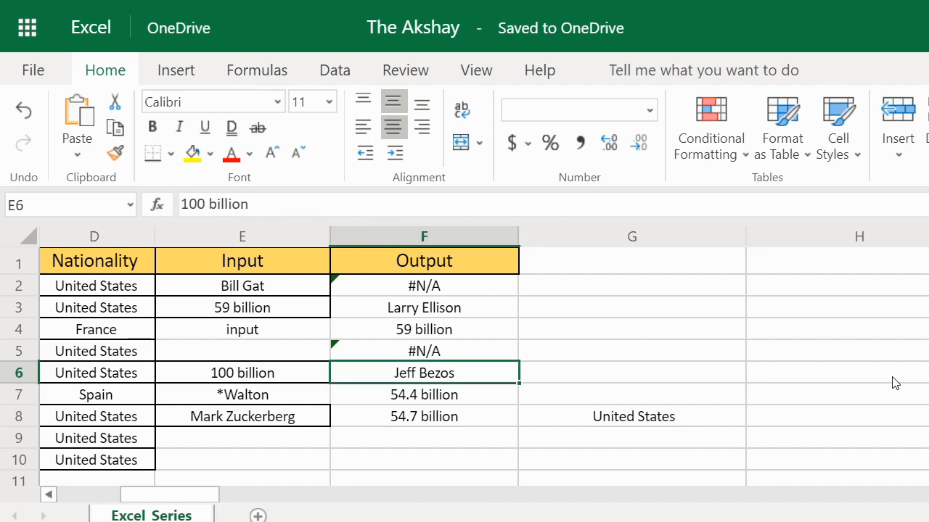
{"action": "key", "text": "Left"}
{"action": "key", "text": "Left"}
{"action": "key", "text": "Left"}
{"action": "key", "text": "Left"}
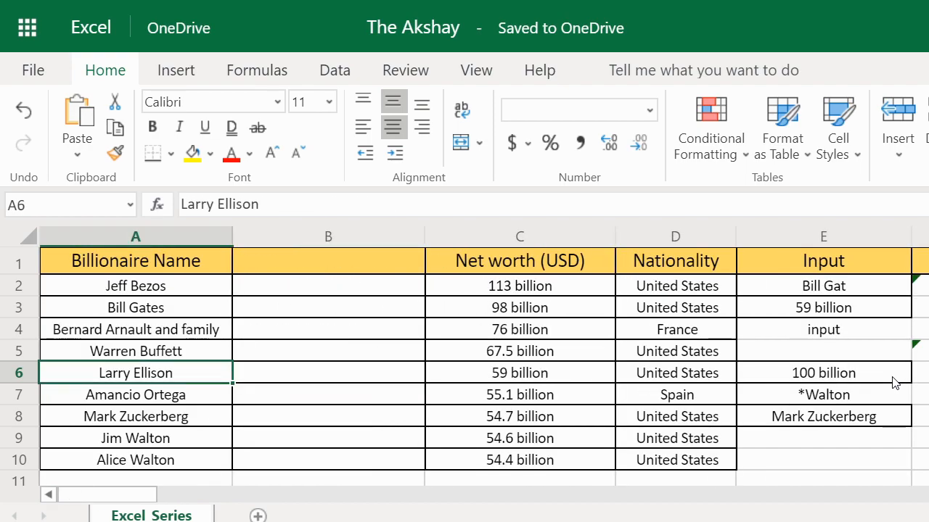
- Delete the empty column B between Billionaire Name and Net worth (USD), and select cell D9
{"action": "left_click", "coordinate": [344, 240]}
{"action": "right_click", "coordinate": [344, 239]}
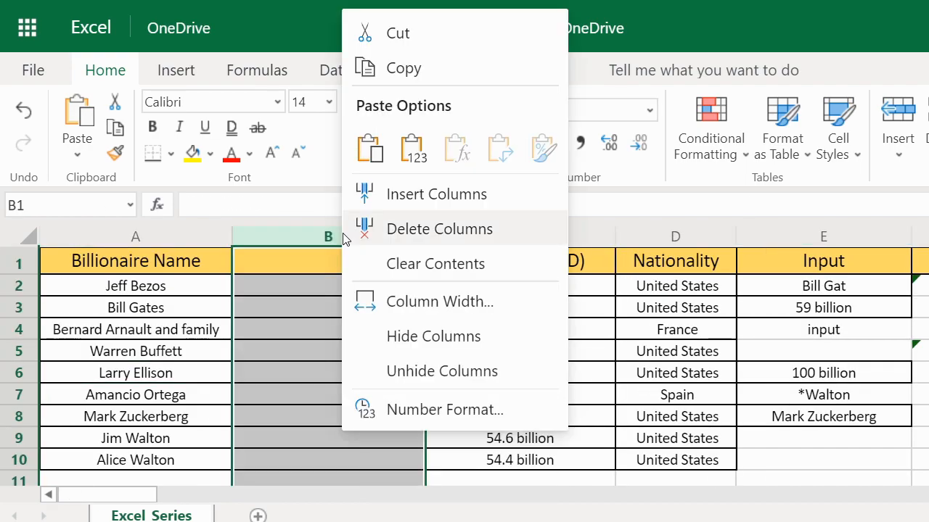
{"action": "left_click", "coordinate": [404, 234]}
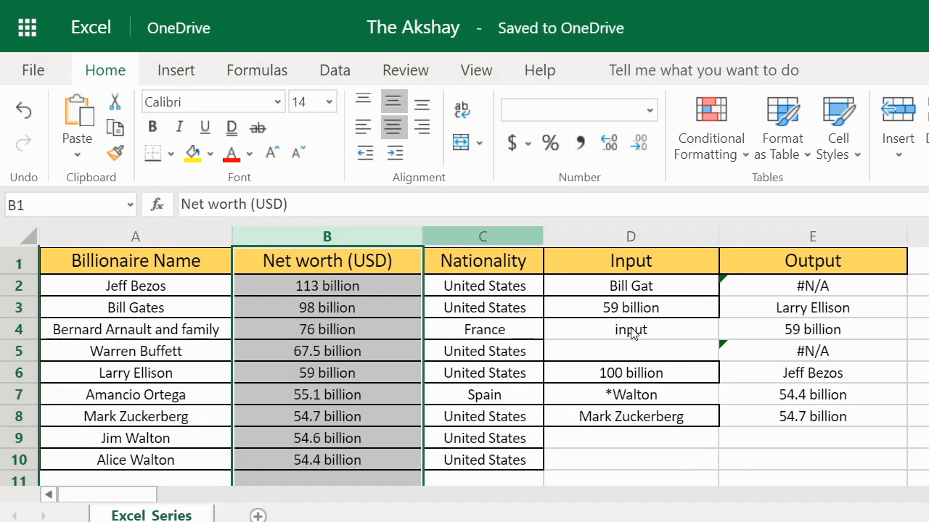
{"action": "left_click", "coordinate": [685, 447]}
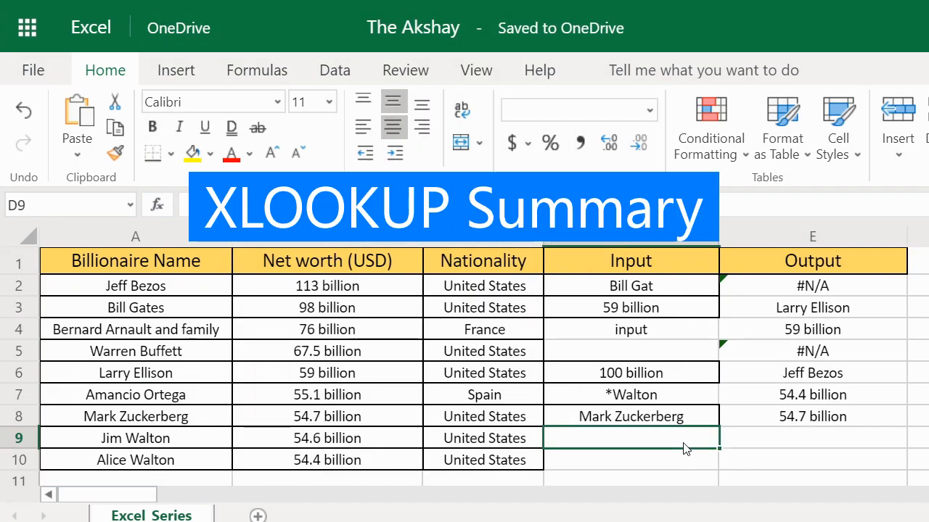